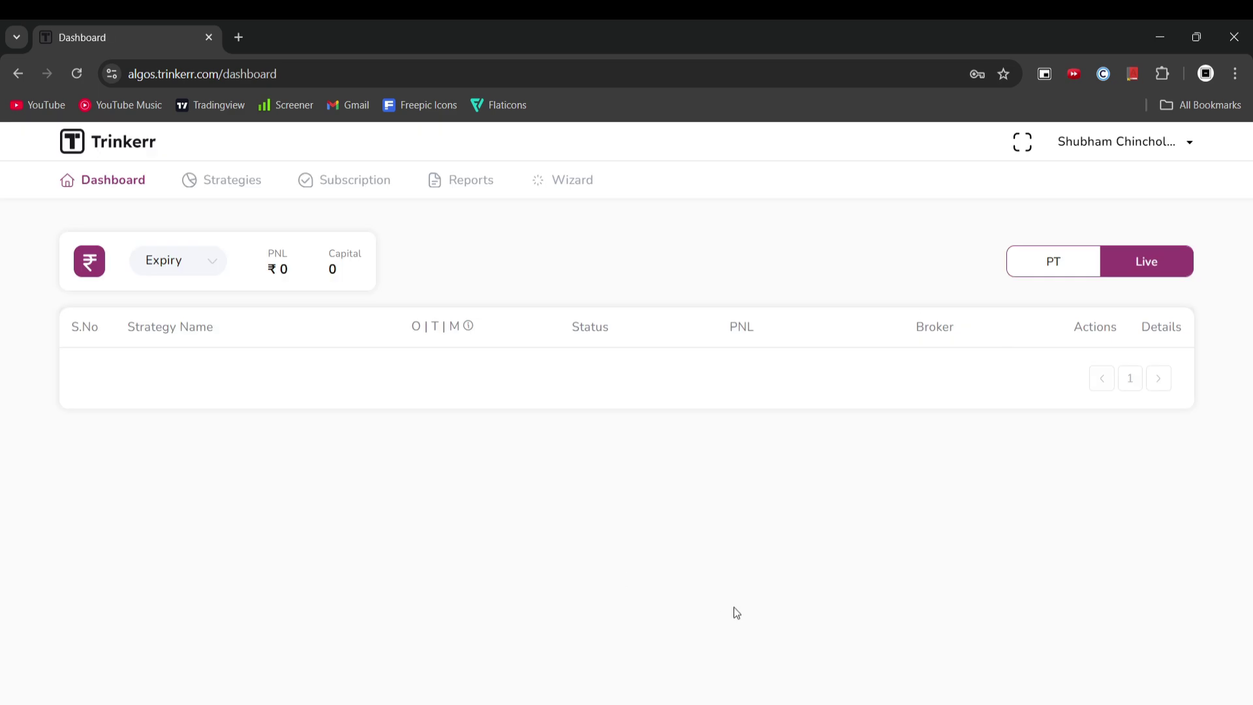
Step: From Broker & Exchanges, add AngelOne as a new broker and enter its user ID and password
left_click(1120, 152)
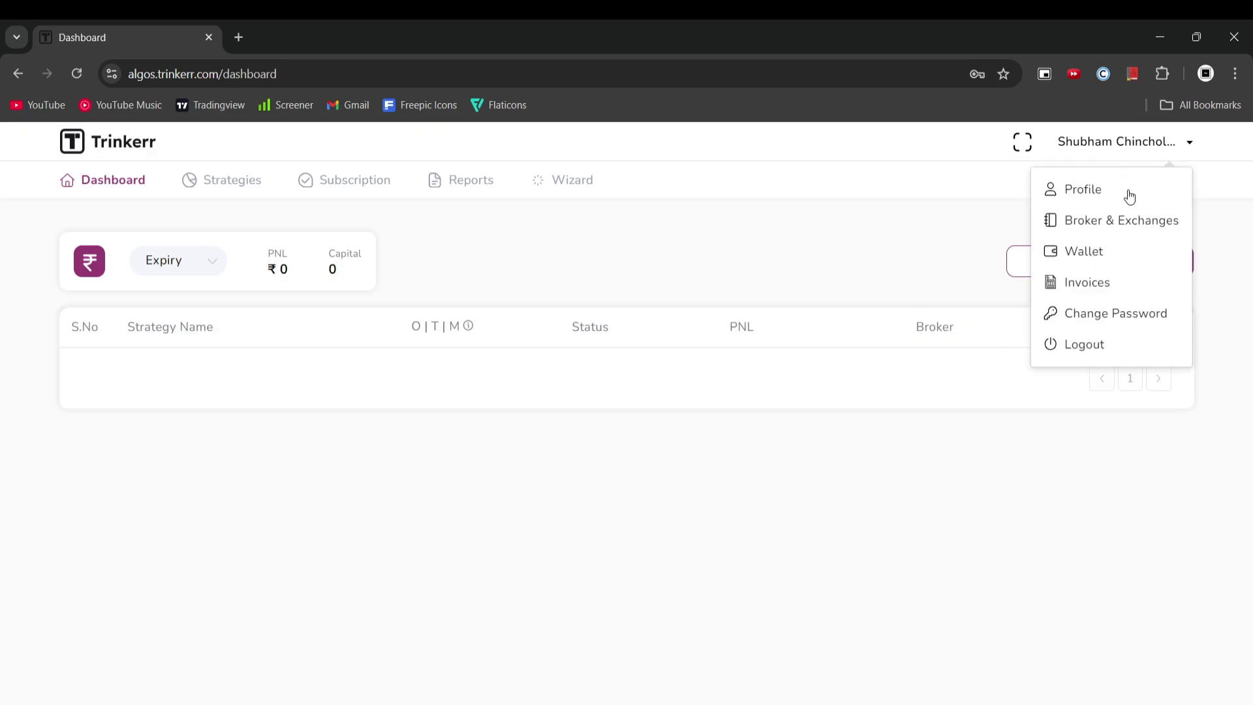
left_click(1118, 223)
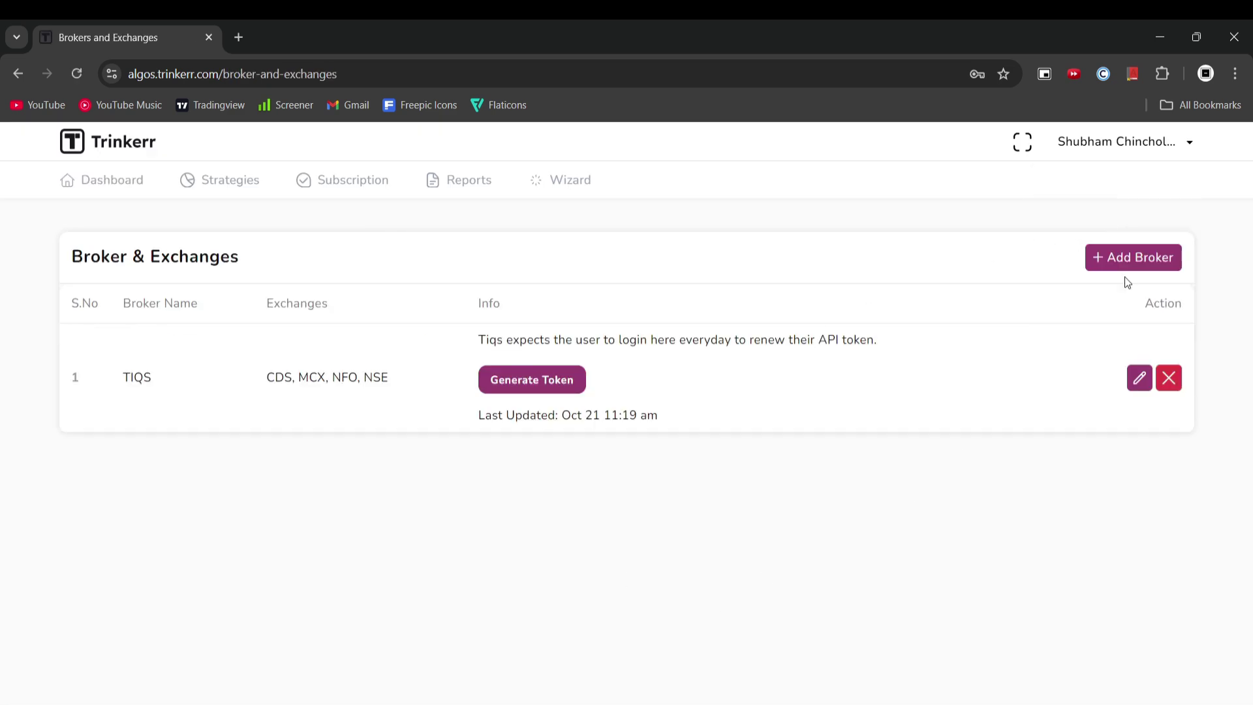
left_click(1136, 257)
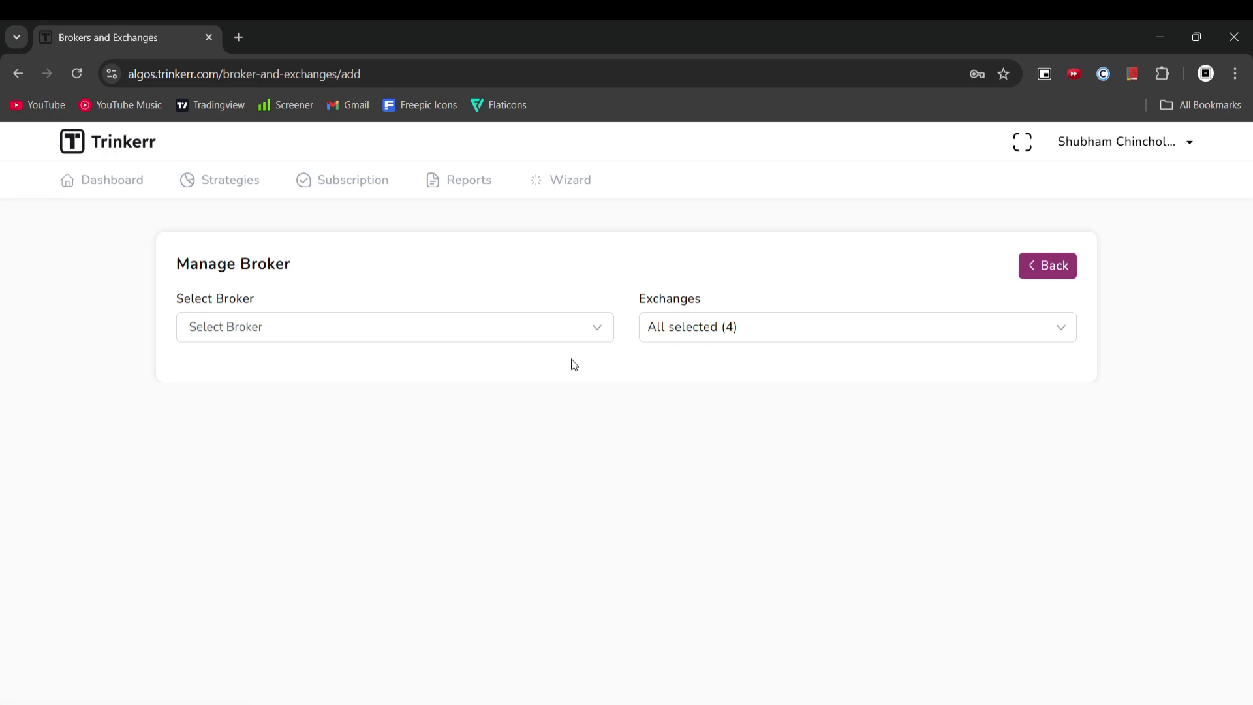
left_click(386, 333)
left_click(268, 428)
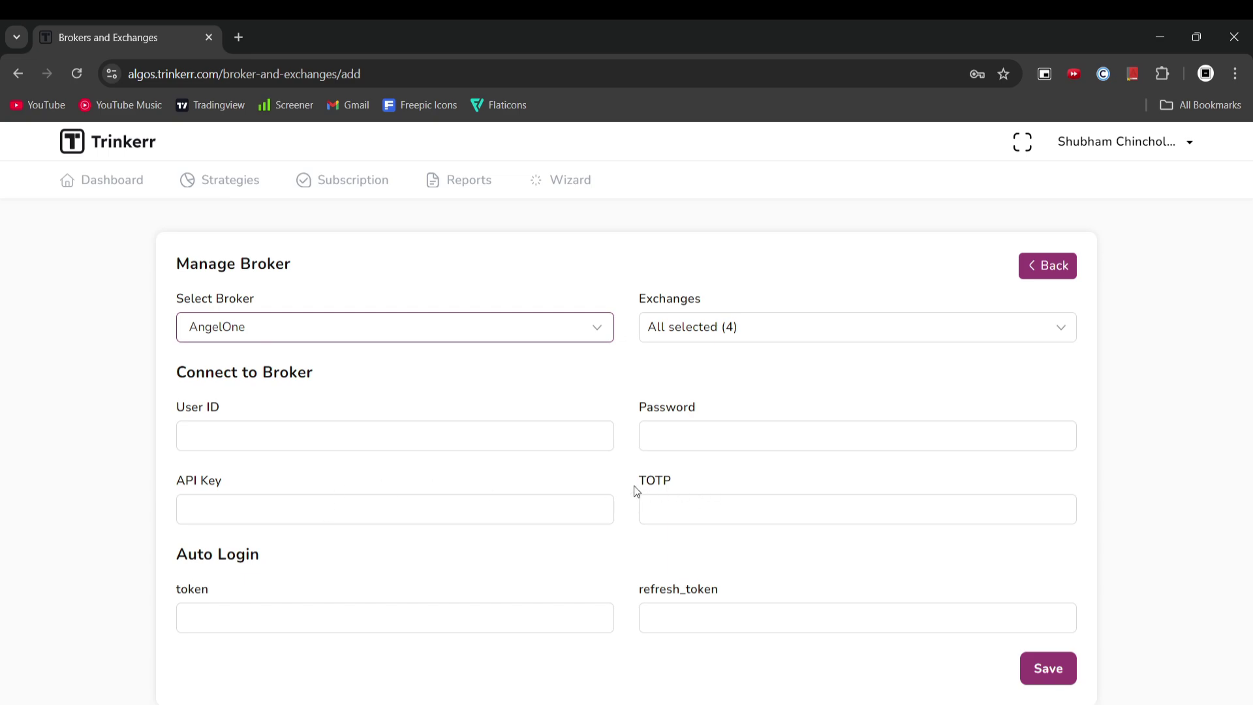
left_click(457, 436)
left_click(718, 436)
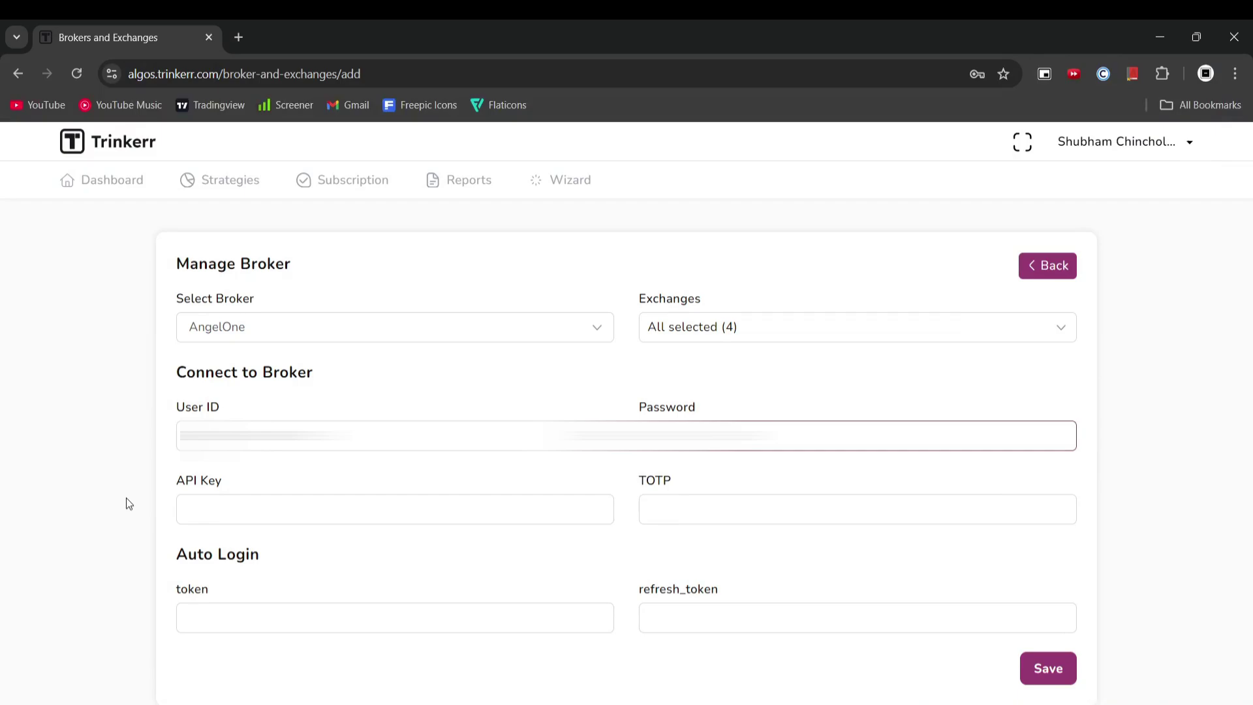
Step: Open the smartapi.angelbroking.com sign-in page in a new Chrome tab
left_click(235, 37)
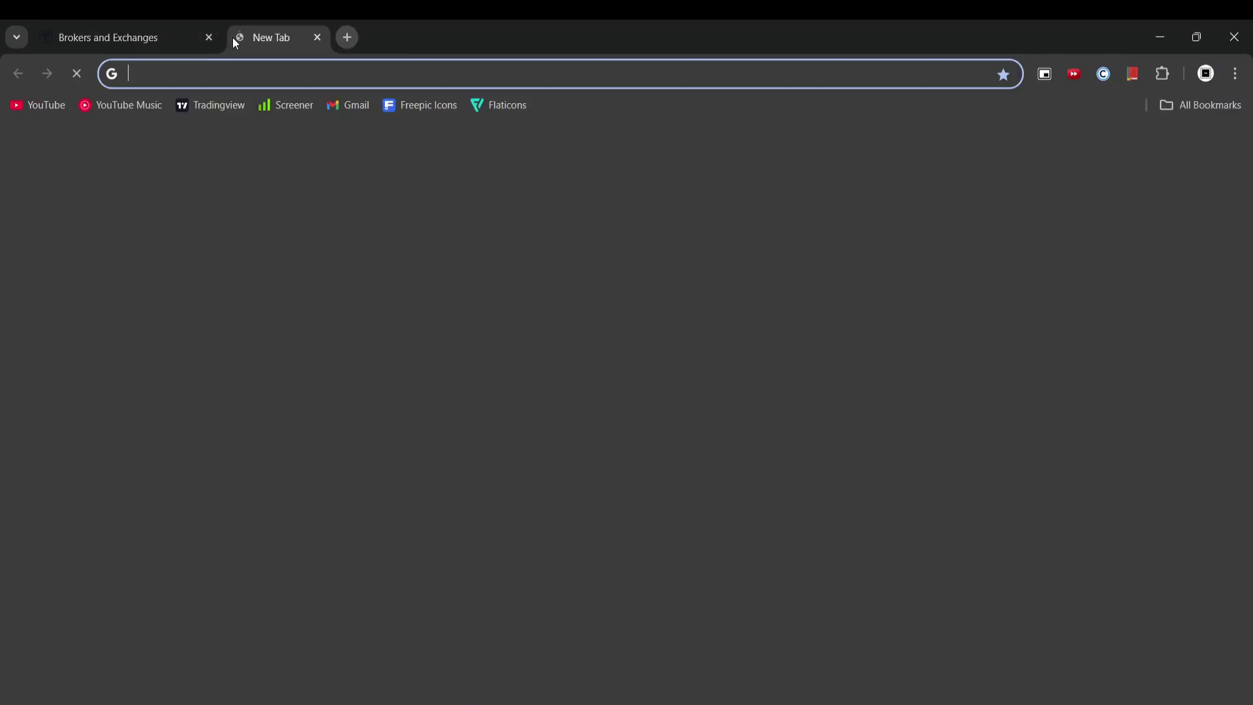
type("smart")
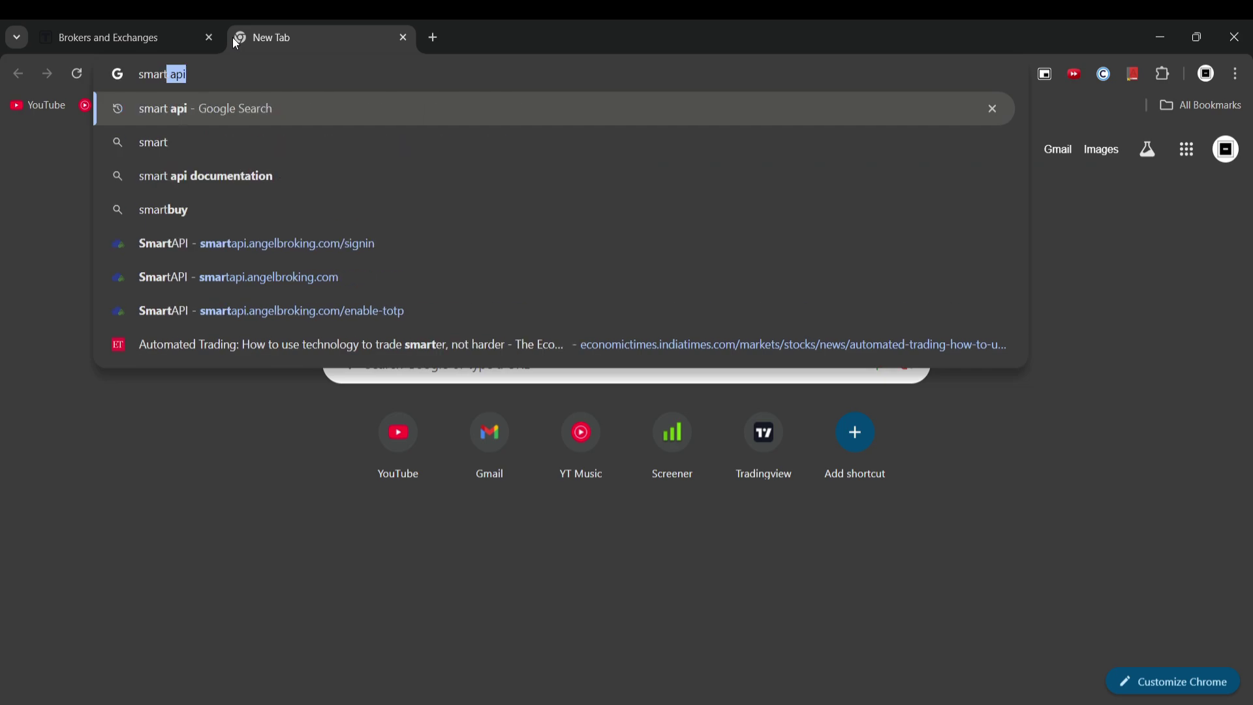
type(" api")
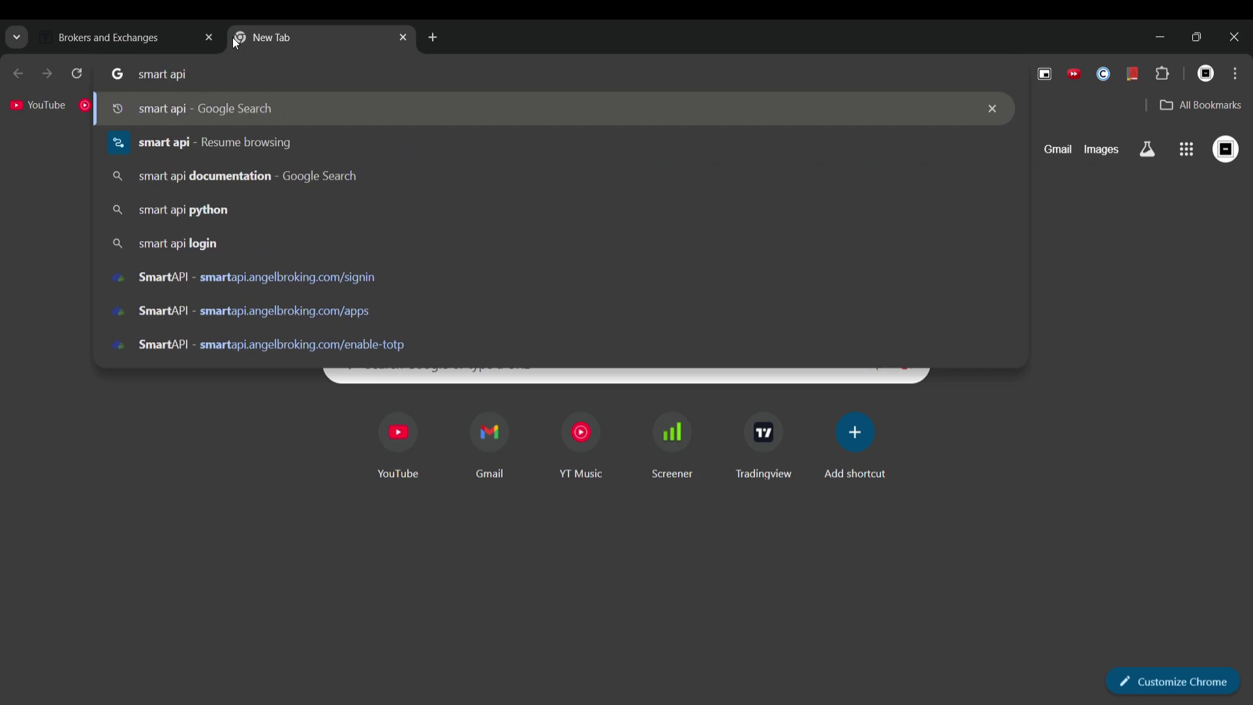
key("BackSpace")
key("BackSpace")
key("BackSpace")
key("BackSpace")
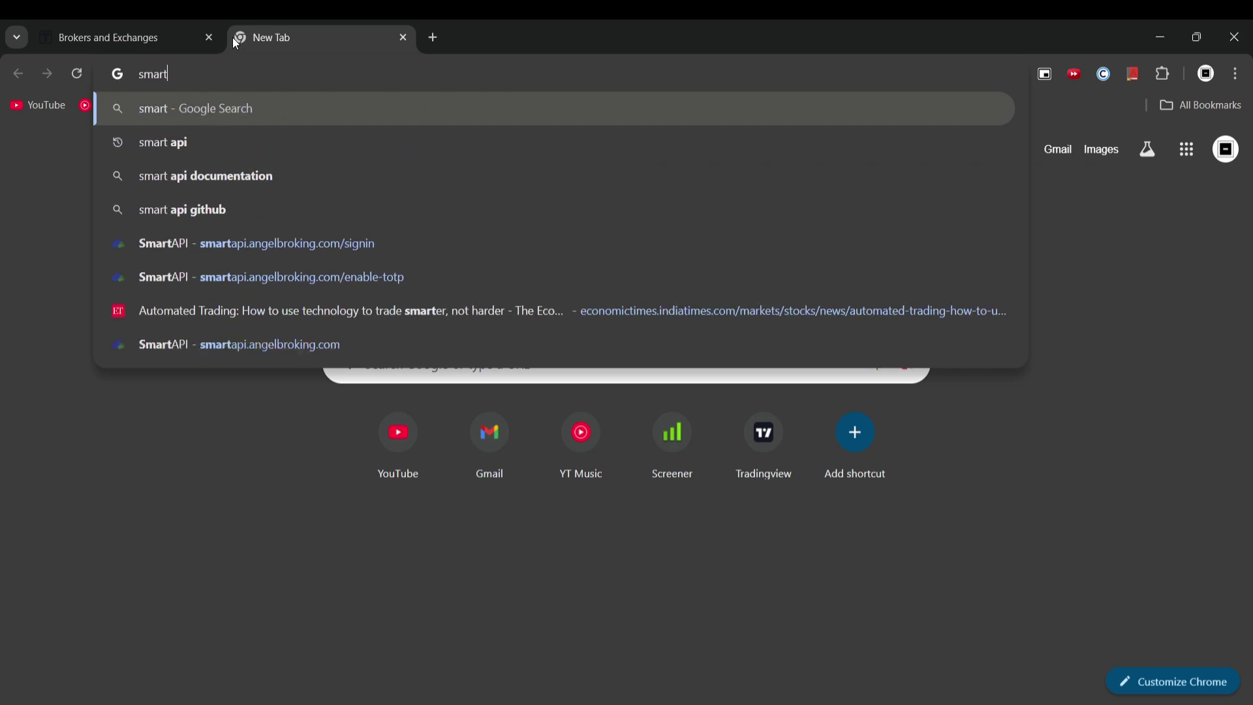
type("api.angel")
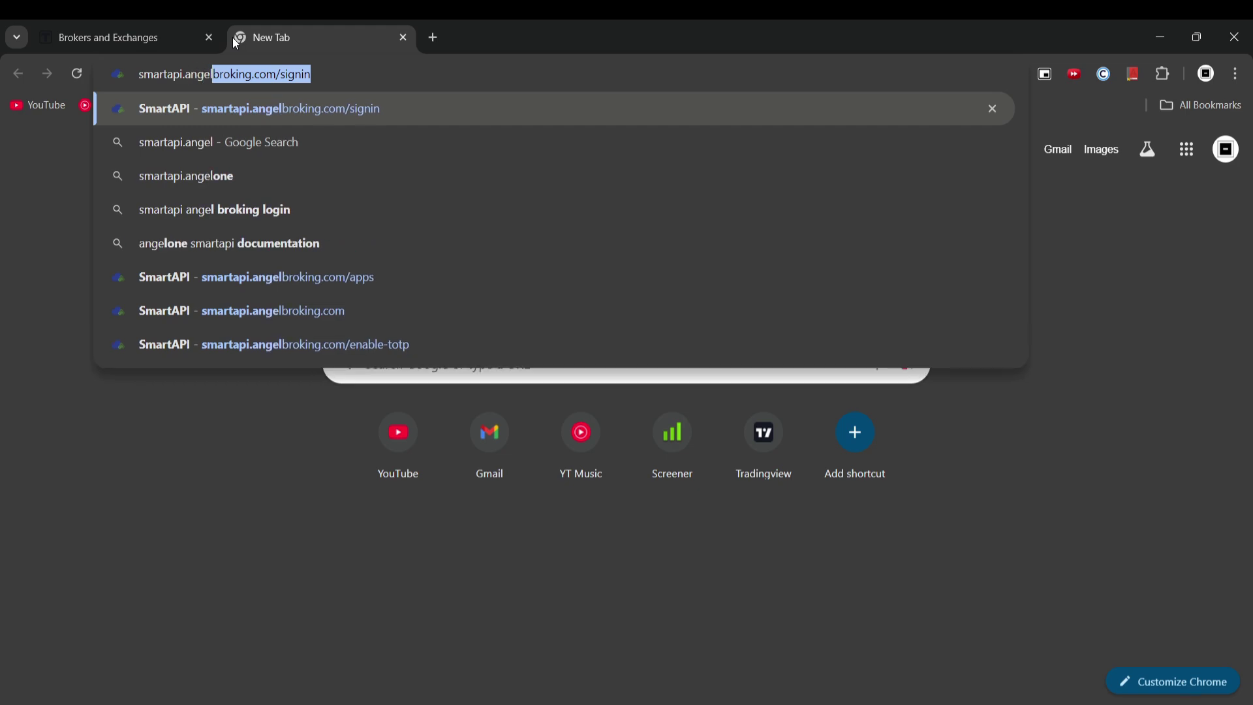
key("Return")
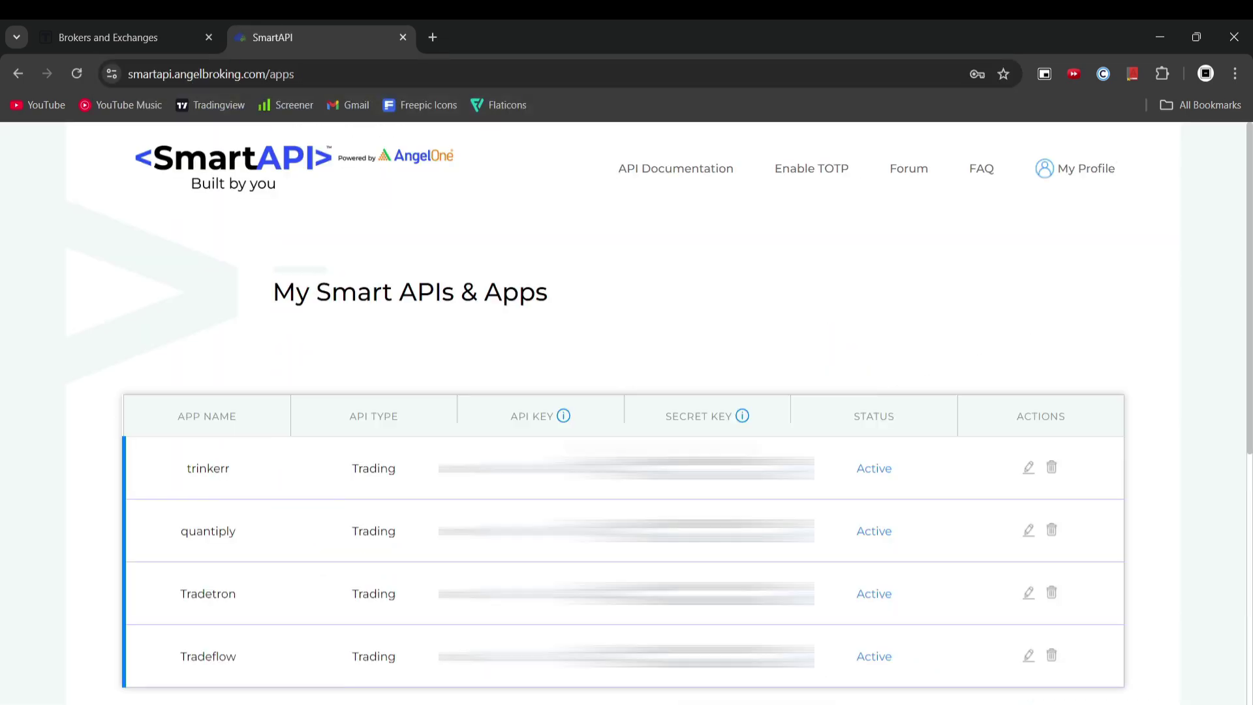
Step: Start a new SmartAPI app named 'Trinkerr App' and bring the Notepad URL notes forward
scroll(617, 457, "down", 4)
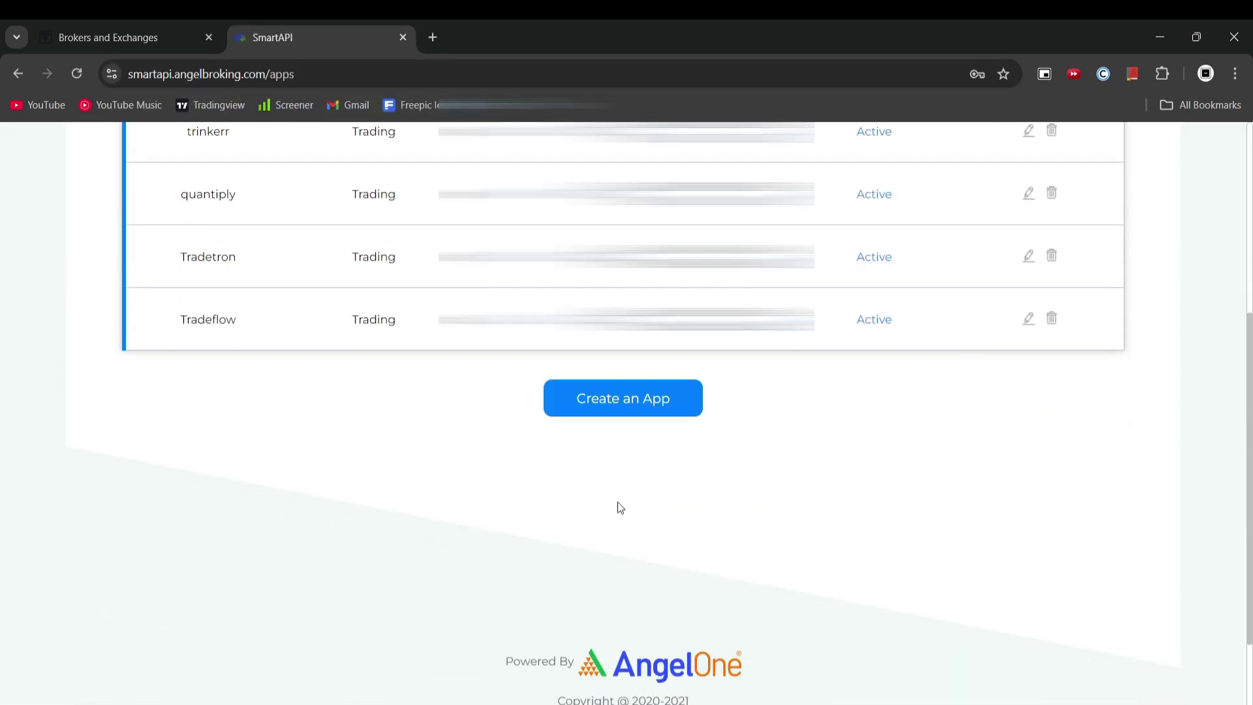
left_click(632, 412)
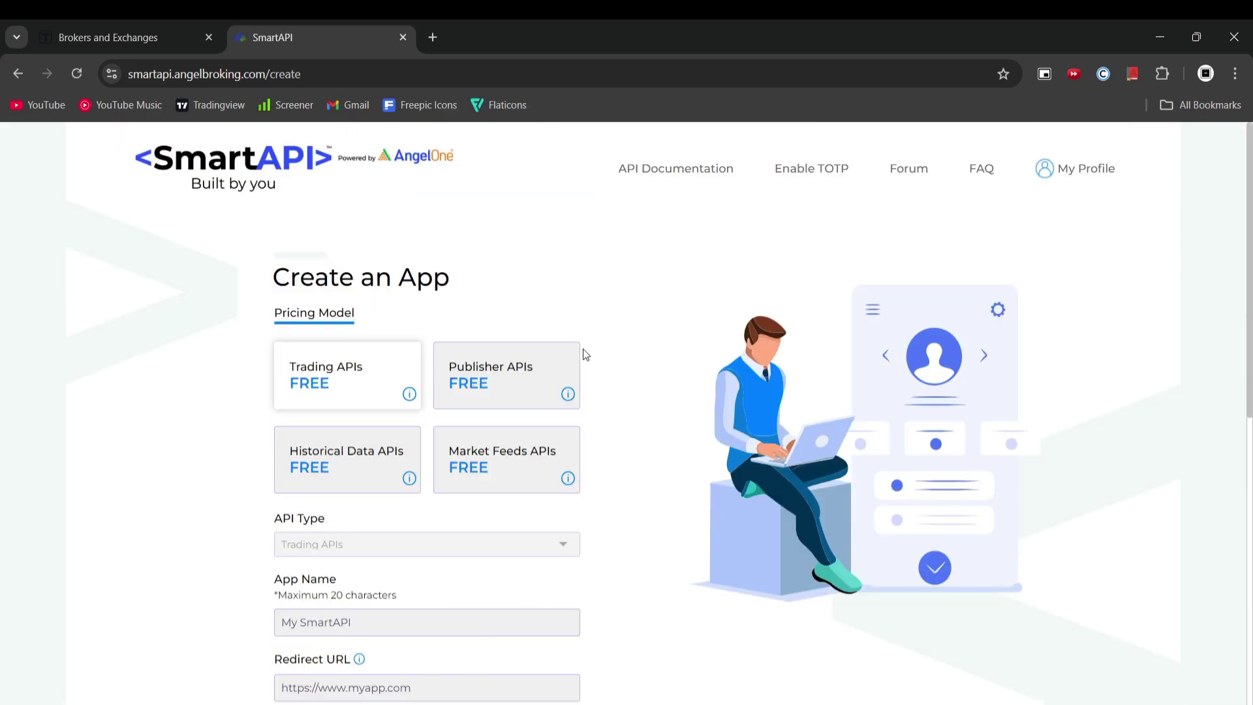
scroll(582, 350, "down", 1)
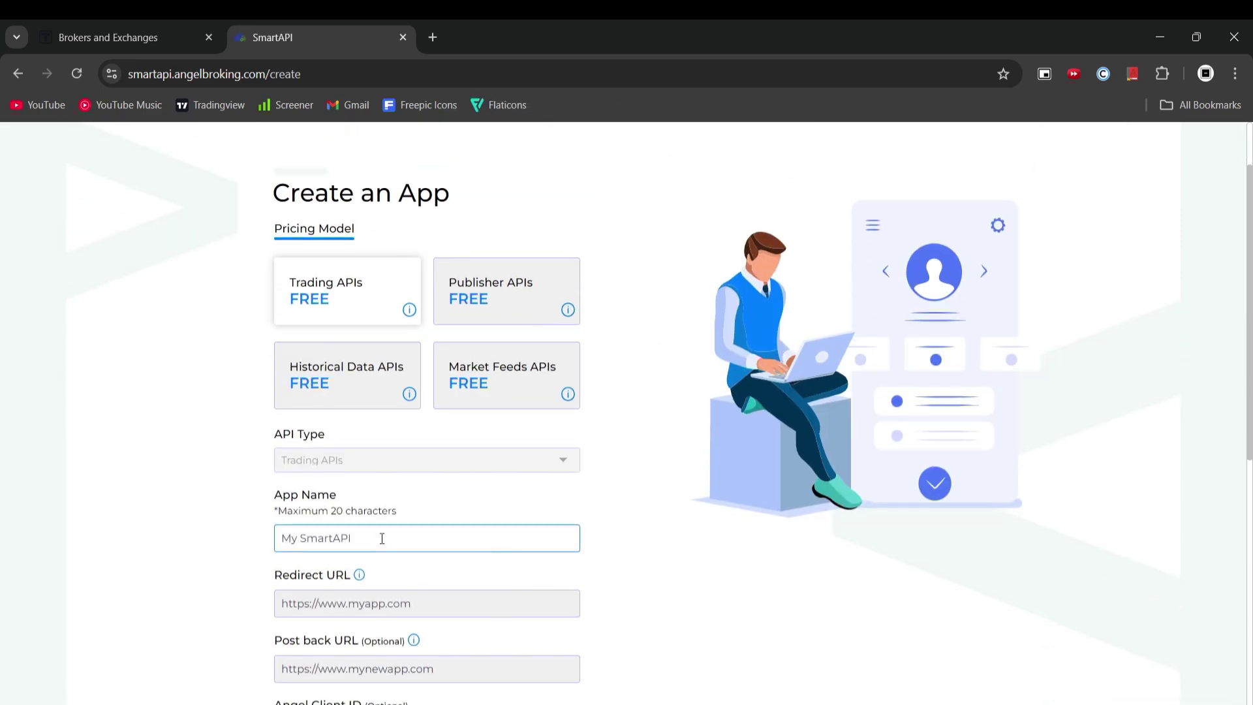
type("Trinkerr App")
left_click(203, 504)
scroll(205, 499, "down", 2)
scroll(215, 490, "up", 1)
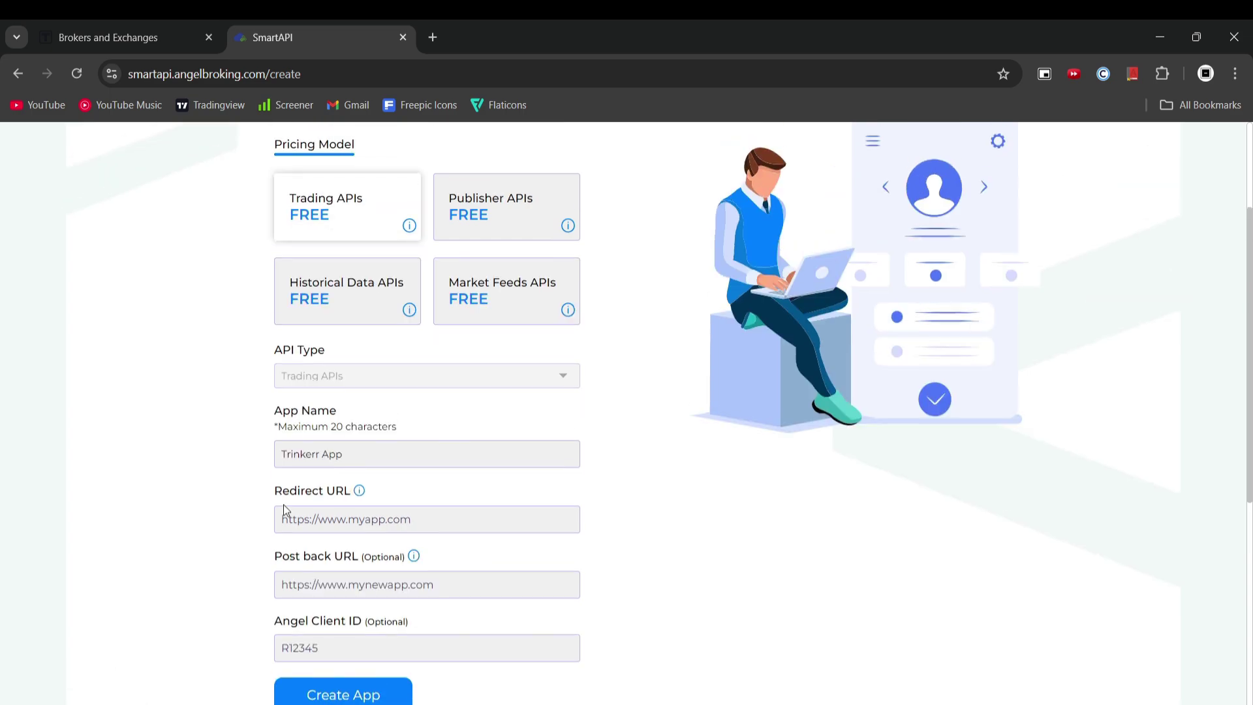
left_click(787, 688)
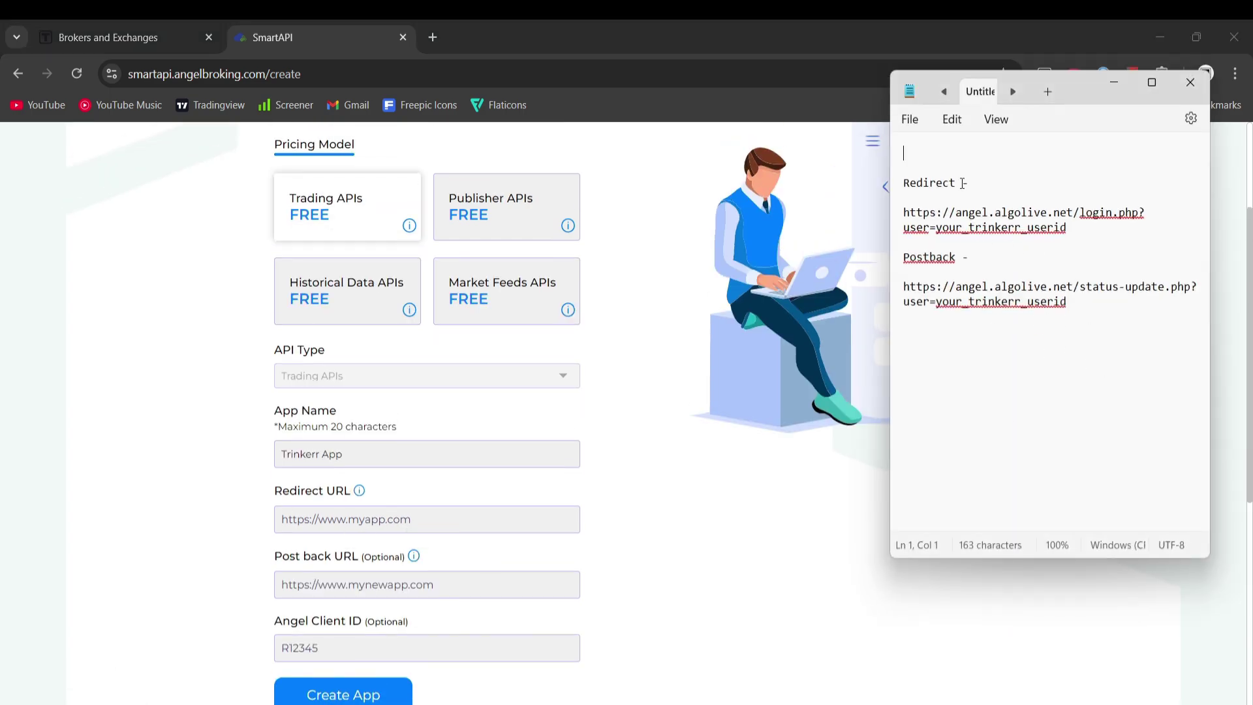
Step: Copy the Trinkerr user ID from the Profile page in a duplicated tab, then return to SmartAPI
left_click(131, 26)
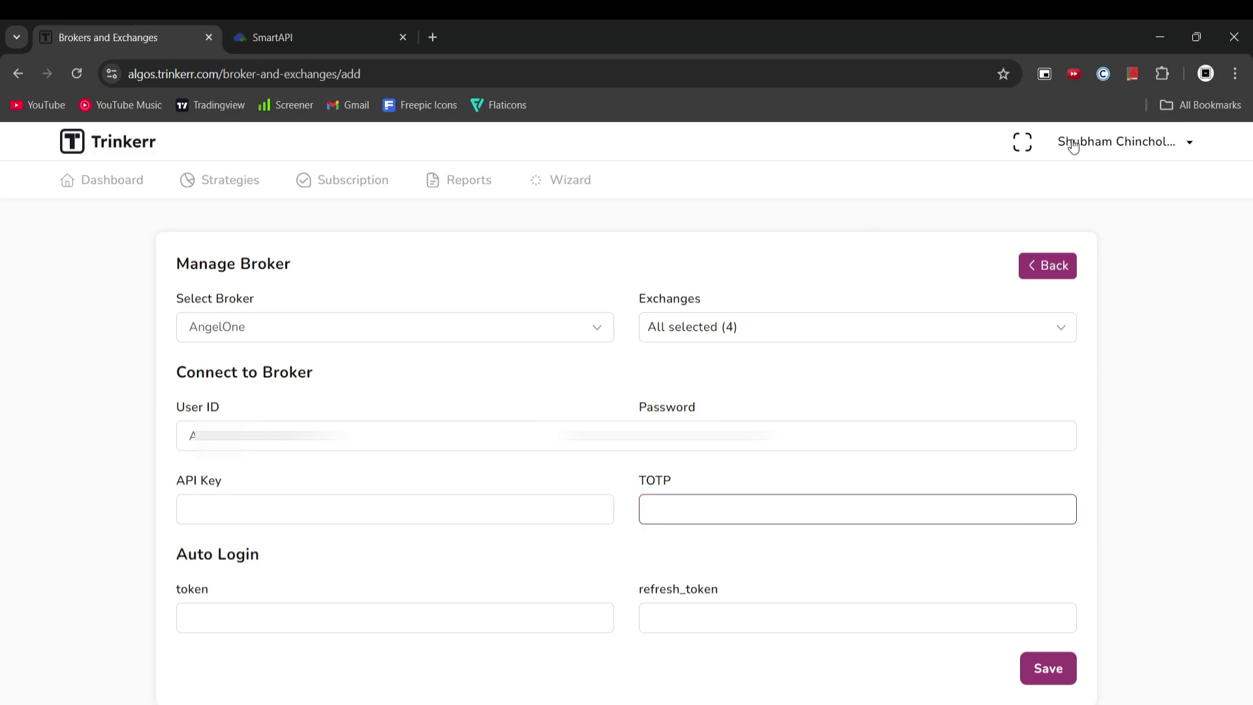
right_click(1071, 144)
left_click(1098, 142)
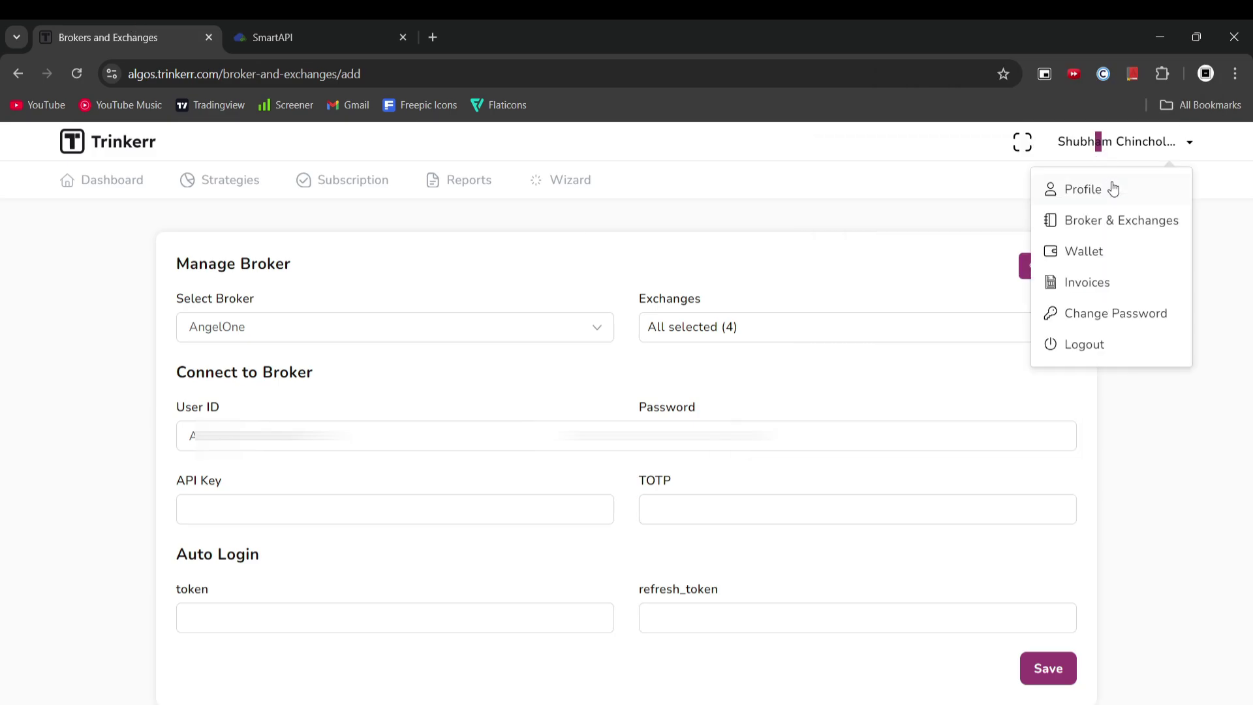
right_click(120, 36)
left_click(182, 188)
left_click(1061, 153)
left_click(1054, 187)
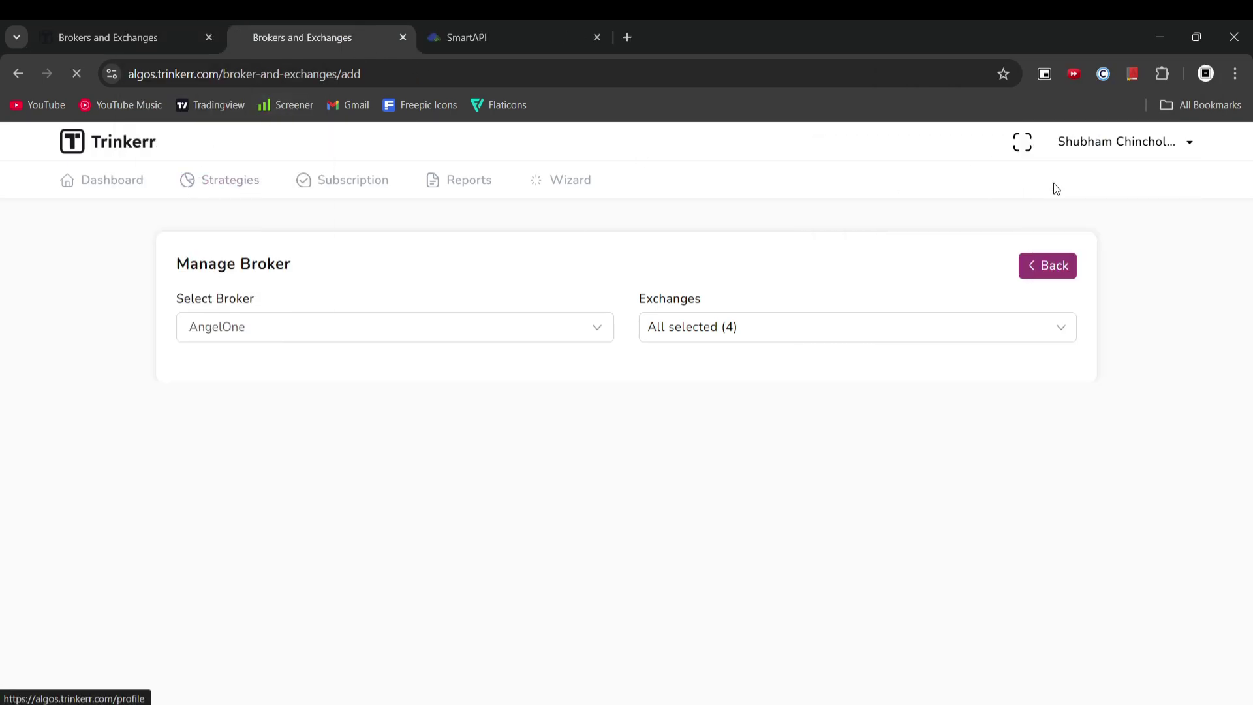
left_click_drag(279, 261, 203, 259)
right_click(207, 260)
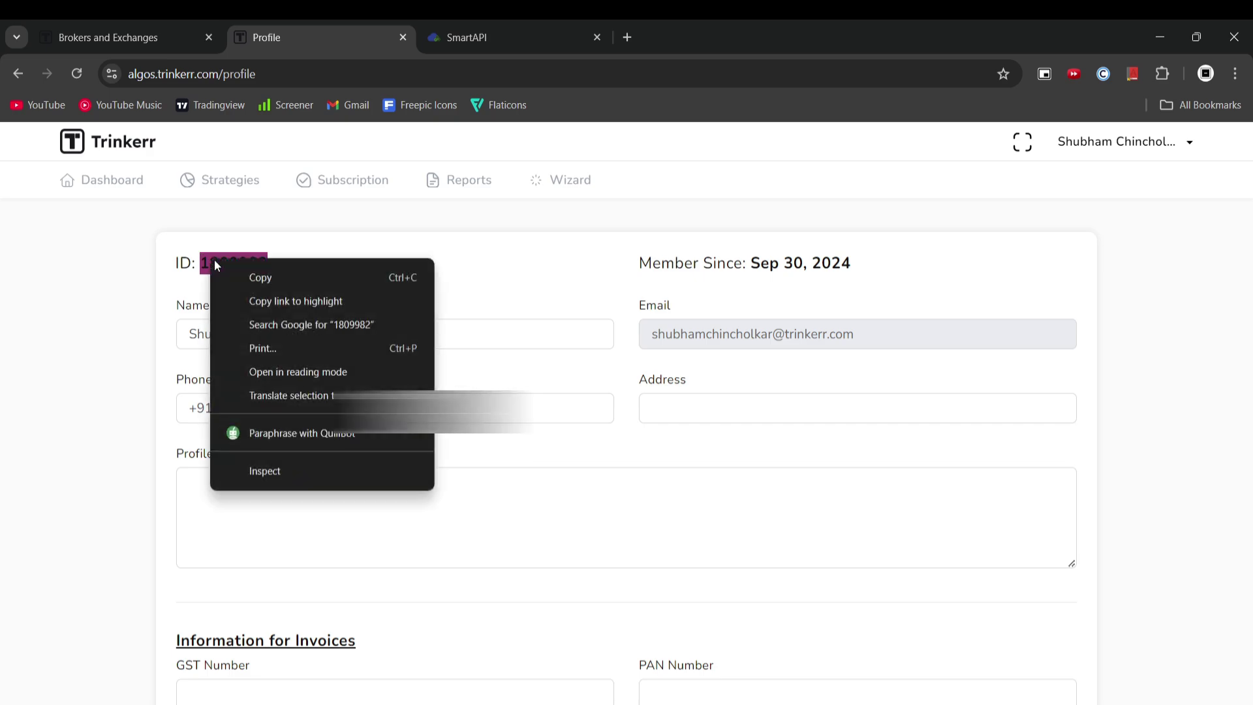
left_click(356, 274)
left_click(480, 23)
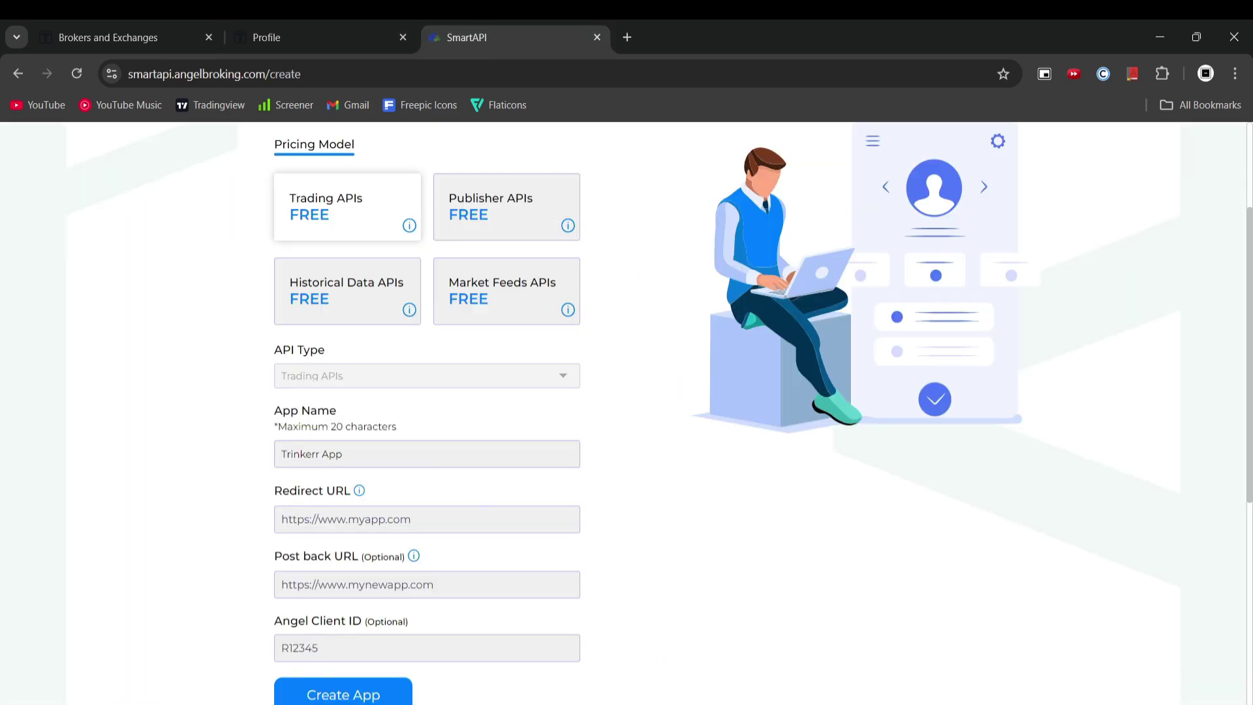
Step: Replace the your_trinkerr_userid placeholders in both Notepad URLs with the user ID
key("alt+Tab")
key("ctrl+v")
left_click_drag(950, 153, 903, 154)
left_click_drag(1097, 228, 937, 232)
key("ctrl+v")
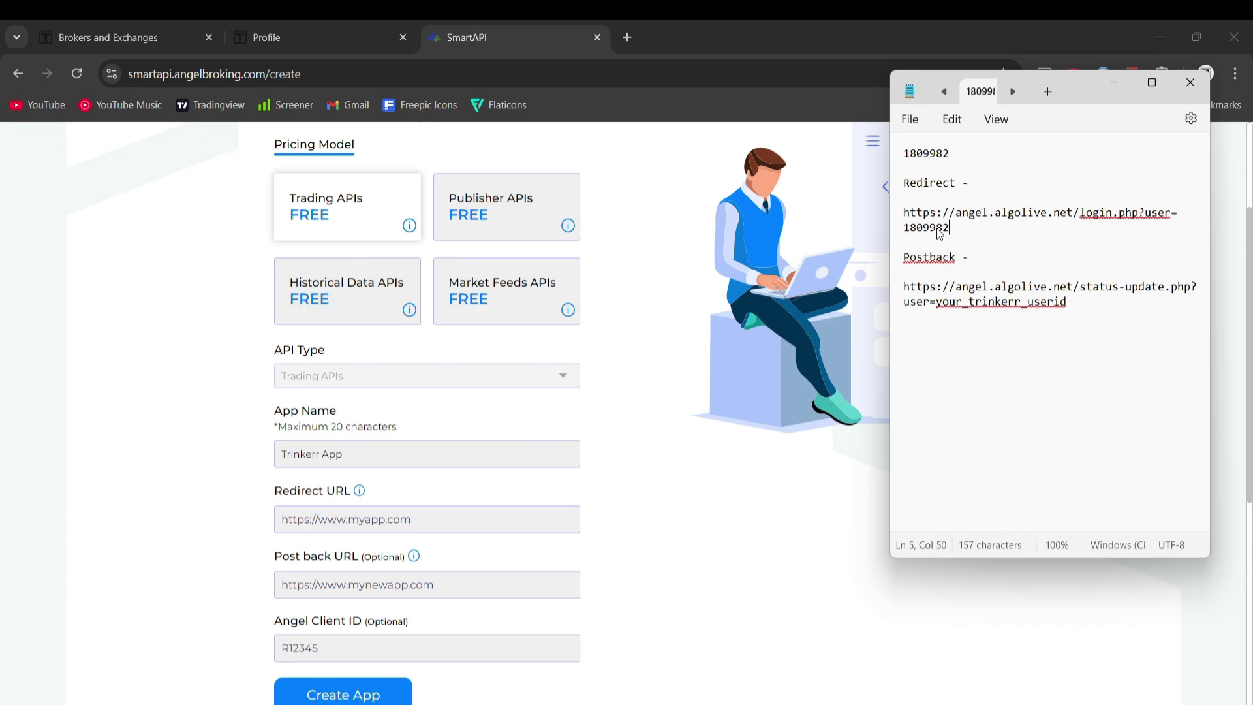
left_click_drag(1070, 302, 941, 304)
key("ctrl+v")
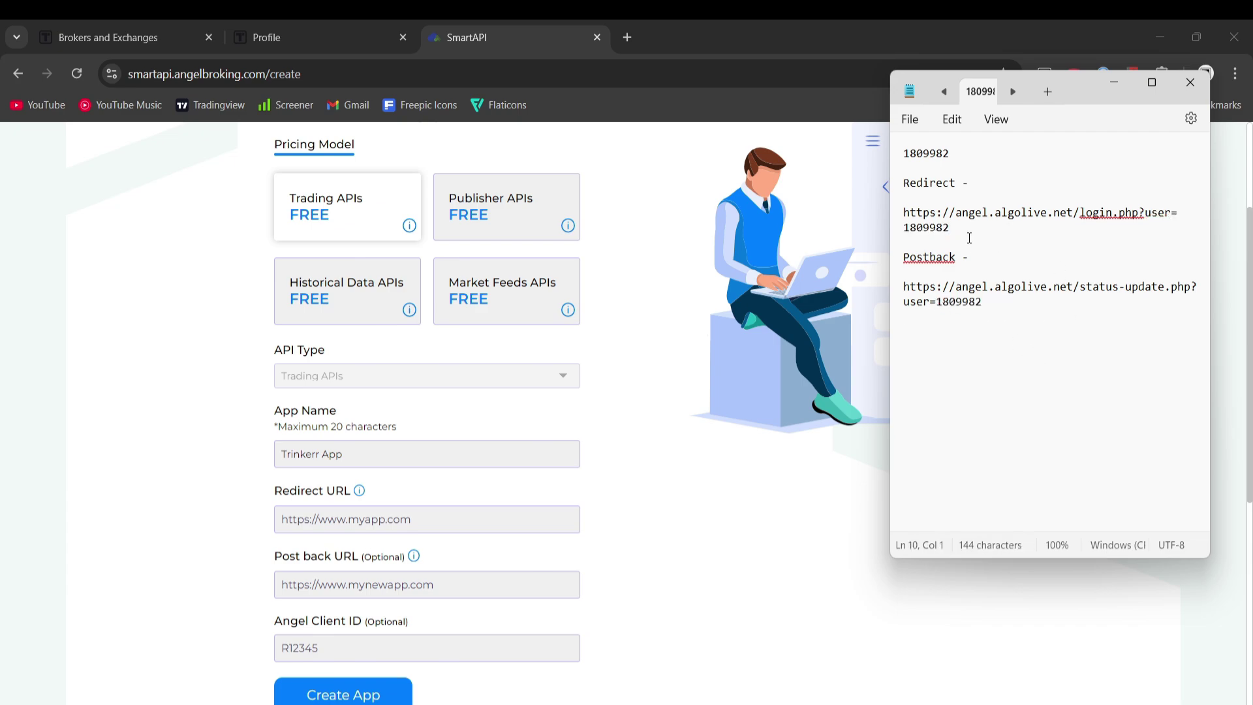
Step: Copy the completed redirect URL from Notepad
left_click_drag(950, 229, 906, 216)
right_click(915, 222)
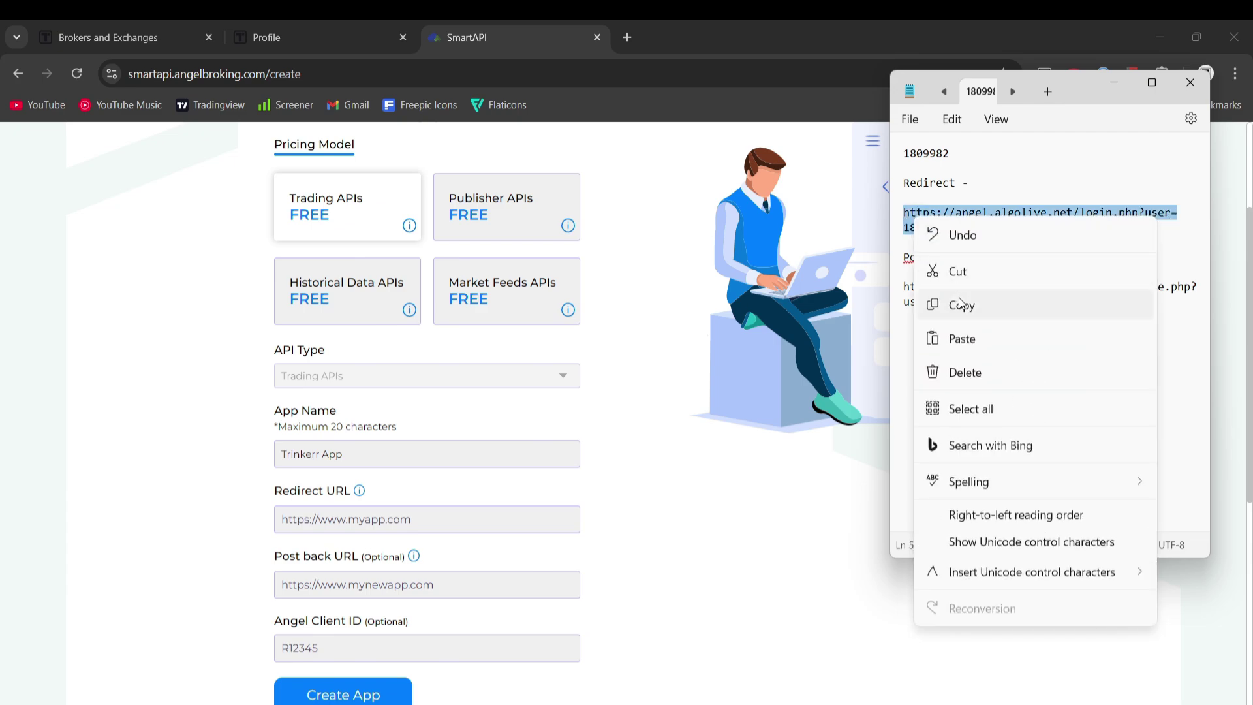
left_click(961, 302)
left_click(334, 520)
Step: Fill the SmartAPI form's Redirect URL and Post back URL from the Notepad URLs
key("ctrl+v")
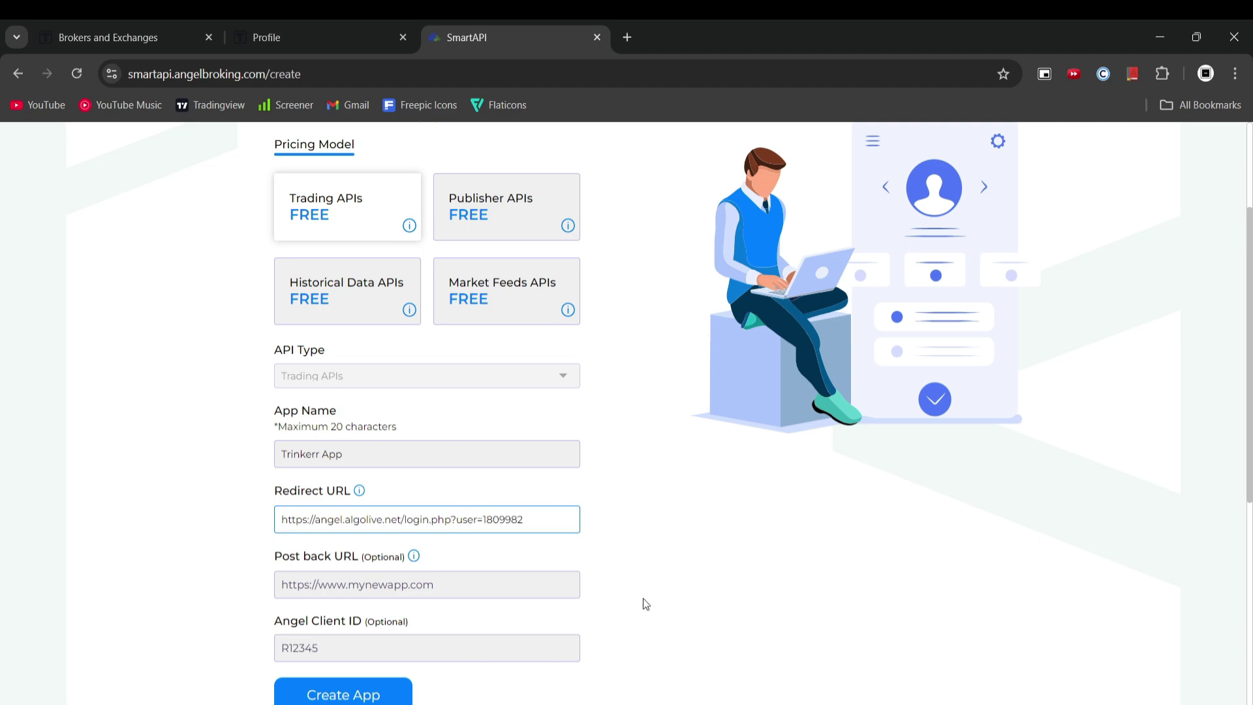
key("alt+Tab")
left_click_drag(989, 308, 905, 287)
right_click(922, 291)
left_click(967, 374)
left_click(412, 589)
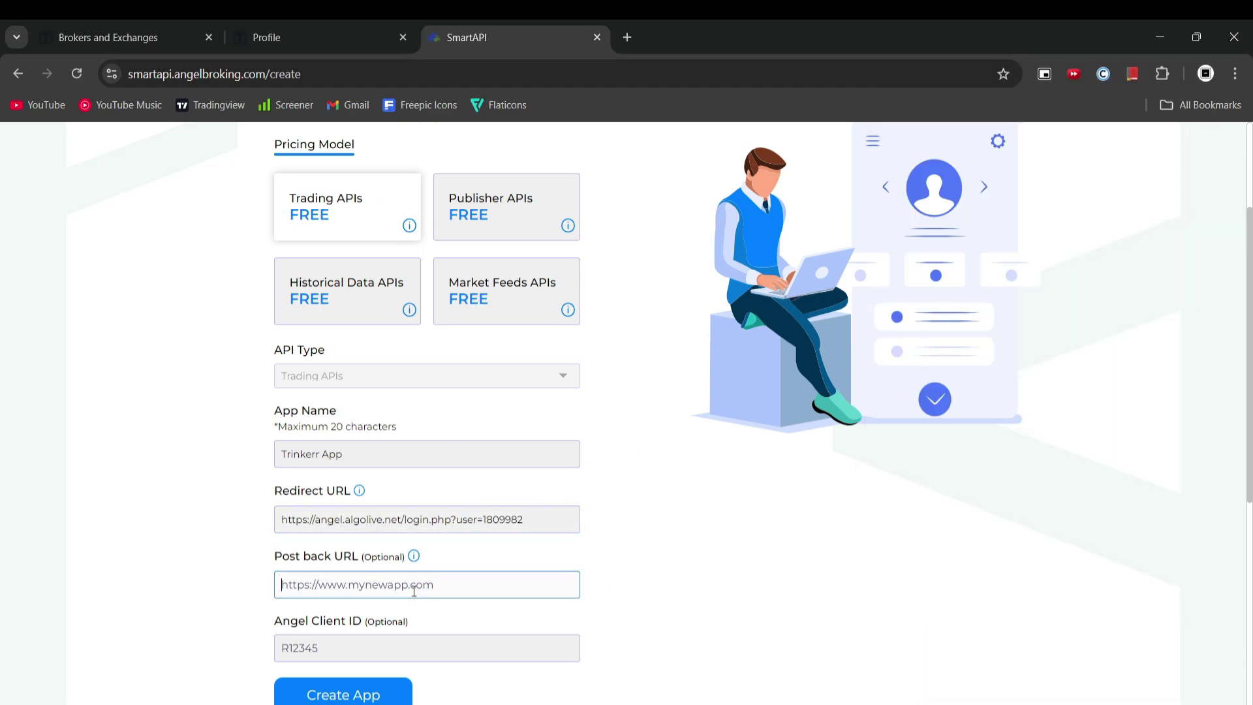
key("ctrl+v")
Step: Shorten the rejected app name to 'Trinkerr' and create the app successfully
scroll(222, 496, "down", 1)
left_click(318, 617)
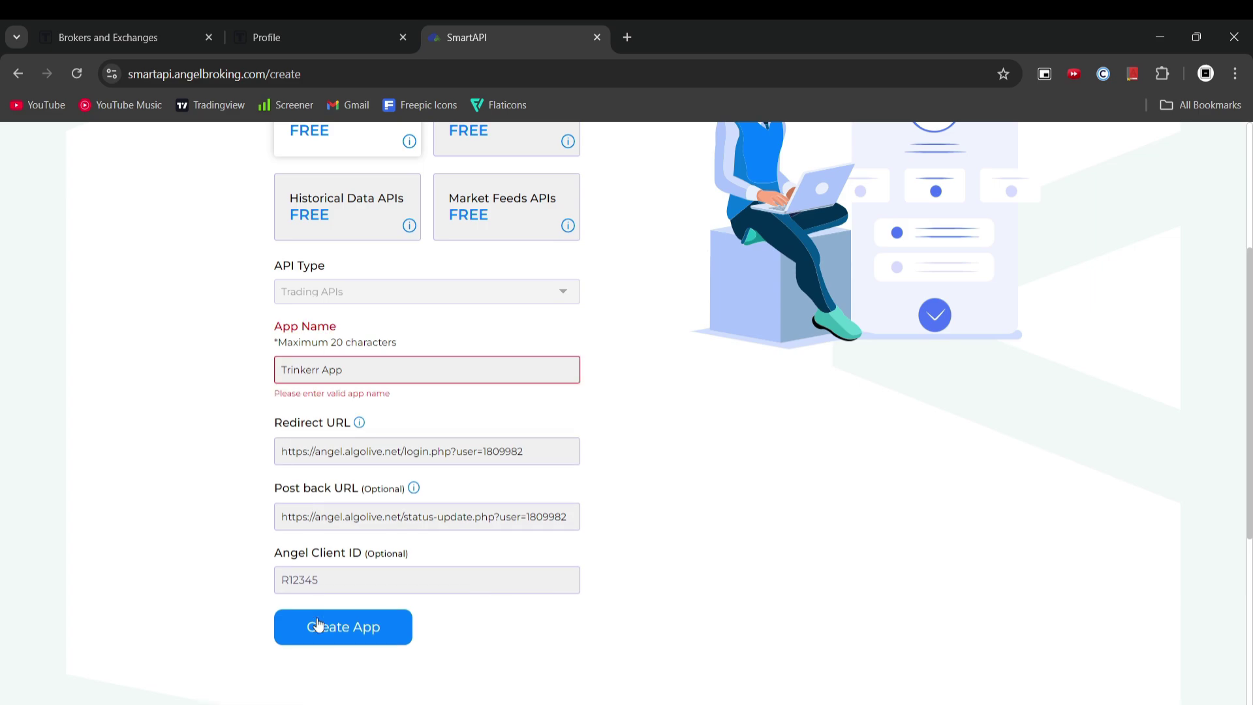
left_click(345, 370)
key("BackSpace")
key("BackSpace")
key("BackSpace")
key("BackSpace")
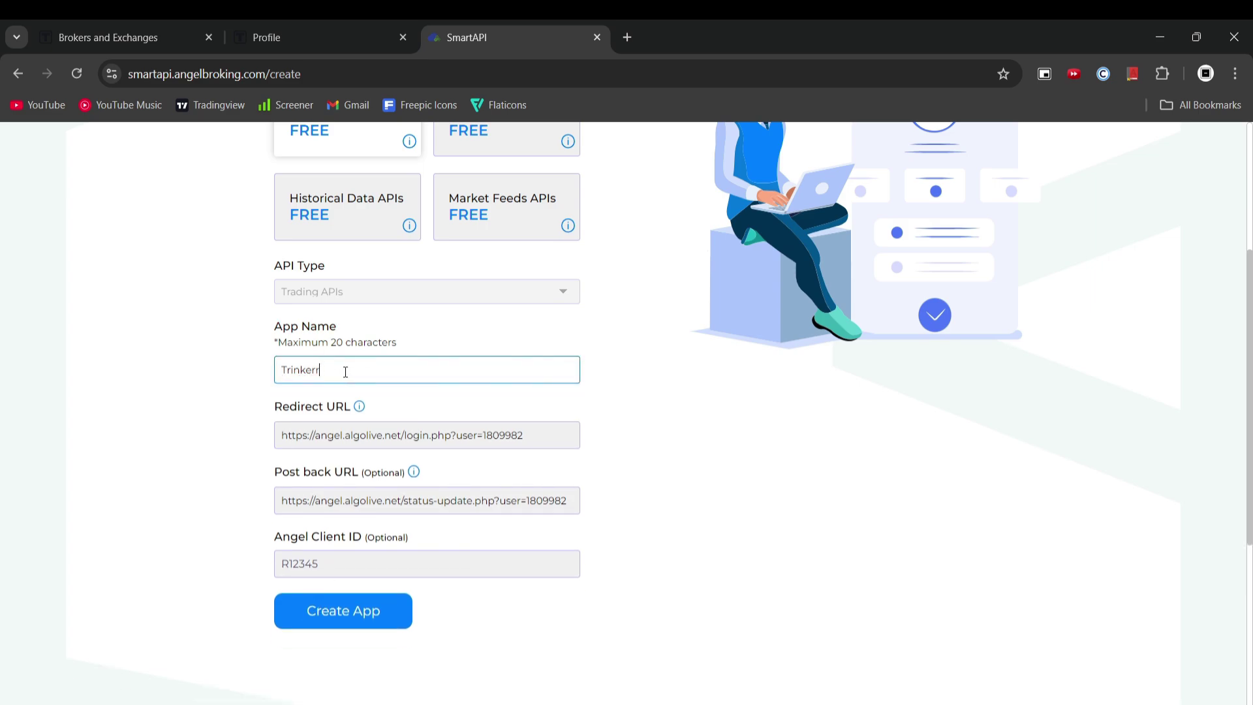
left_click(366, 627)
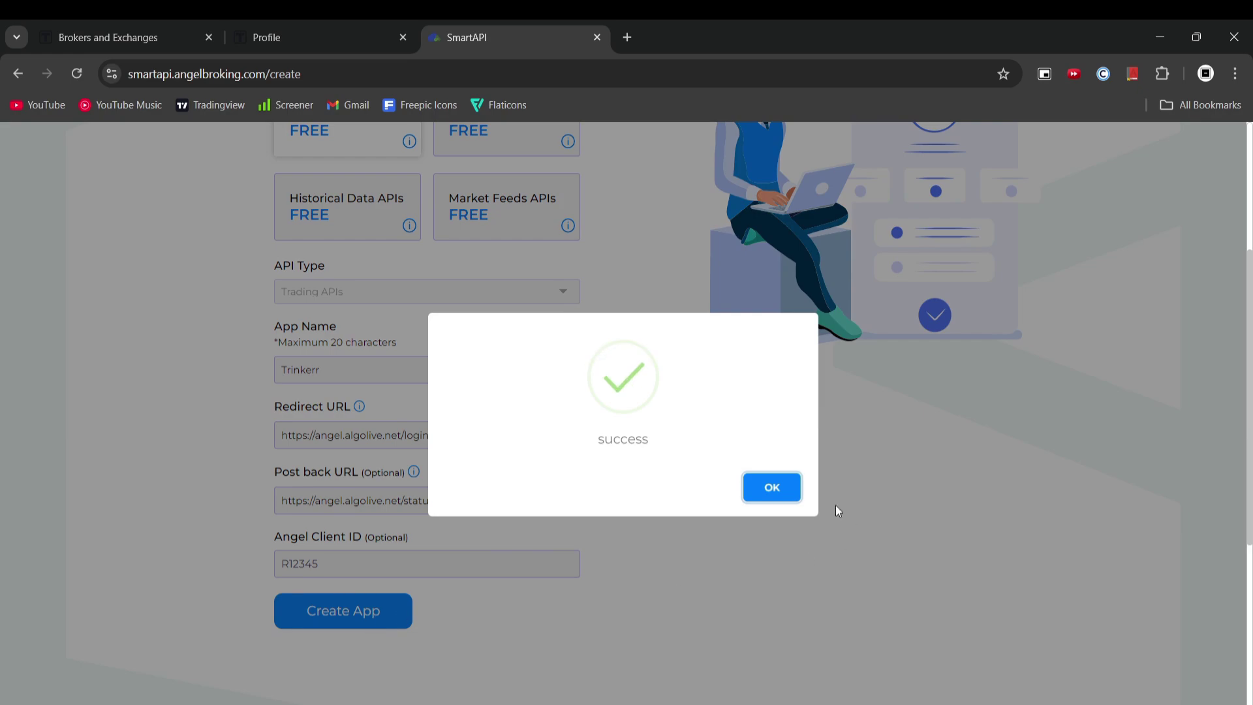
left_click(775, 486)
scroll(229, 550, "down", 3)
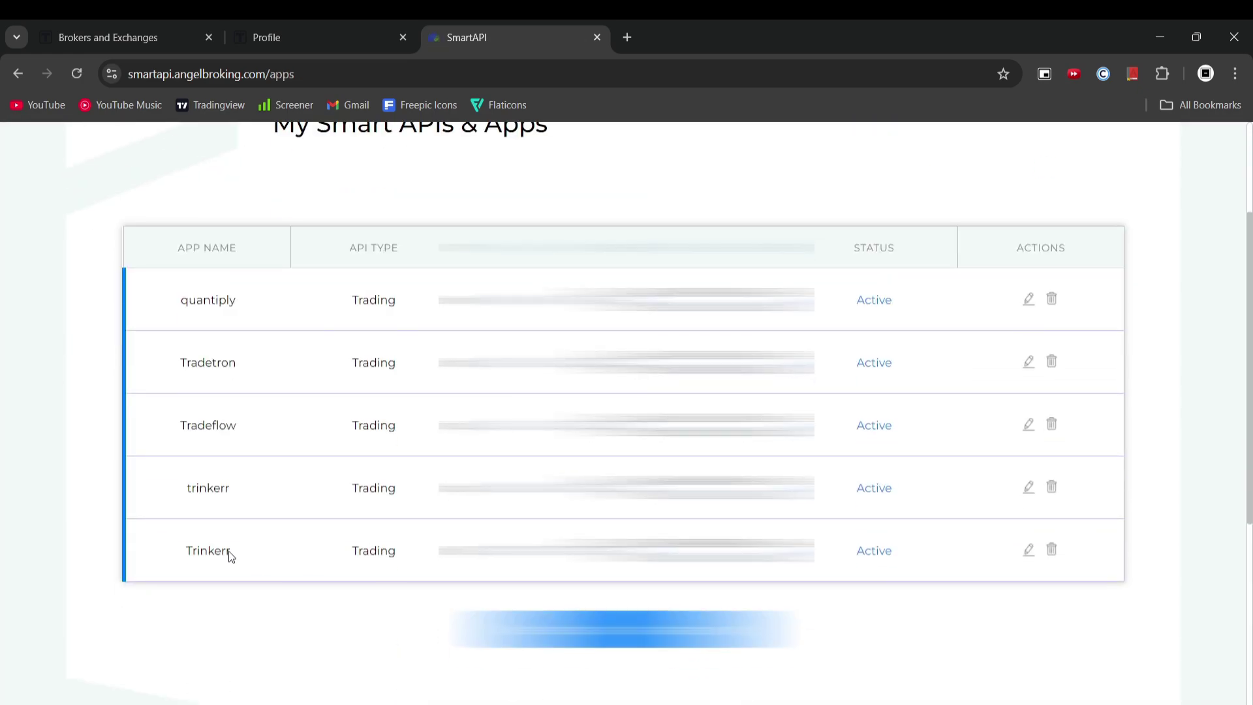
Step: Copy the Trinkerr app's API key from SmartAPI into Trinkerr's AngelOne API Key field
left_click_drag(182, 550, 262, 566)
double_click(548, 550)
key("ctrl+c")
left_click(107, 33)
left_click(394, 509)
key("ctrl+v")
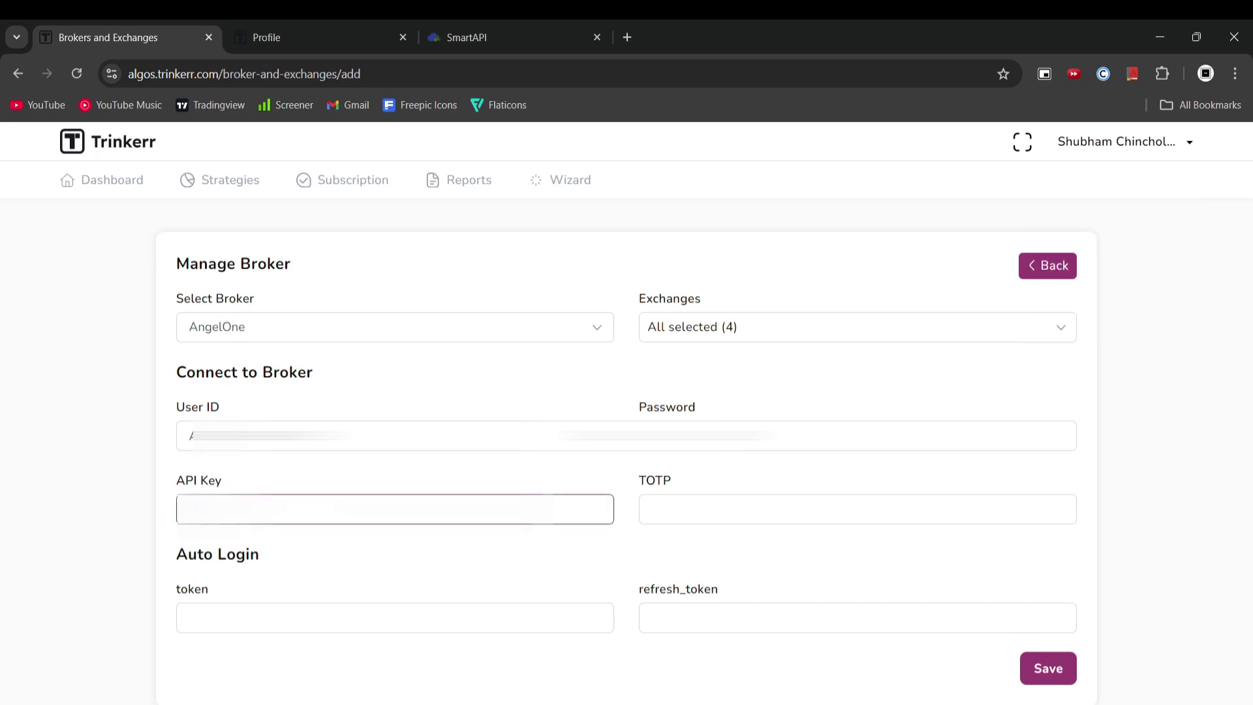
left_click(619, 539)
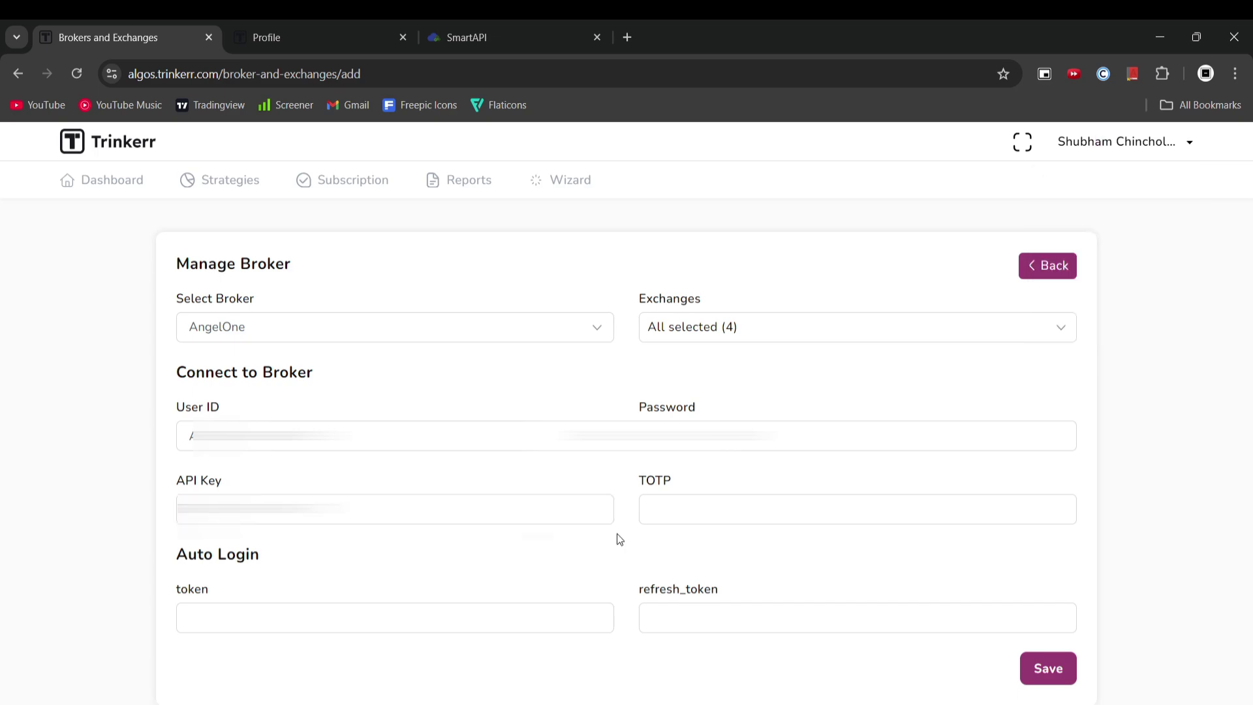
left_click(444, 26)
scroll(629, 307, "up", 3)
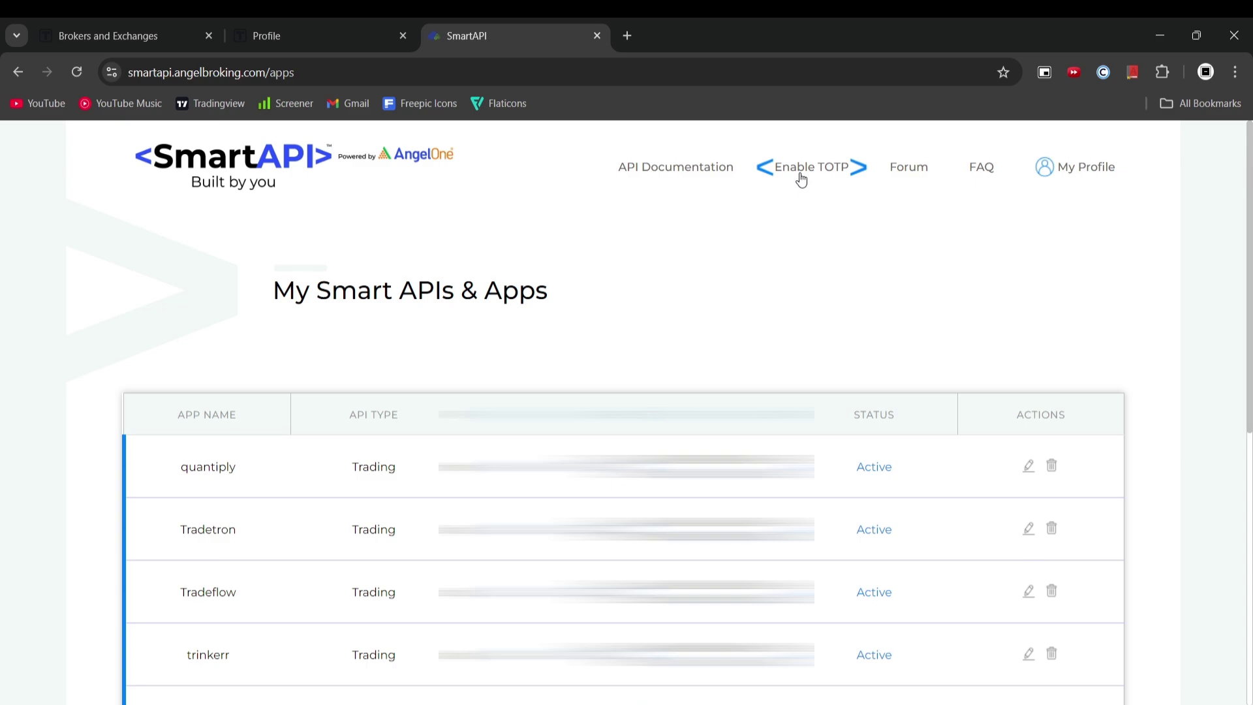
Step: Log in with the account PIN to SmartAPI's Enable TOTP page
left_click(802, 171)
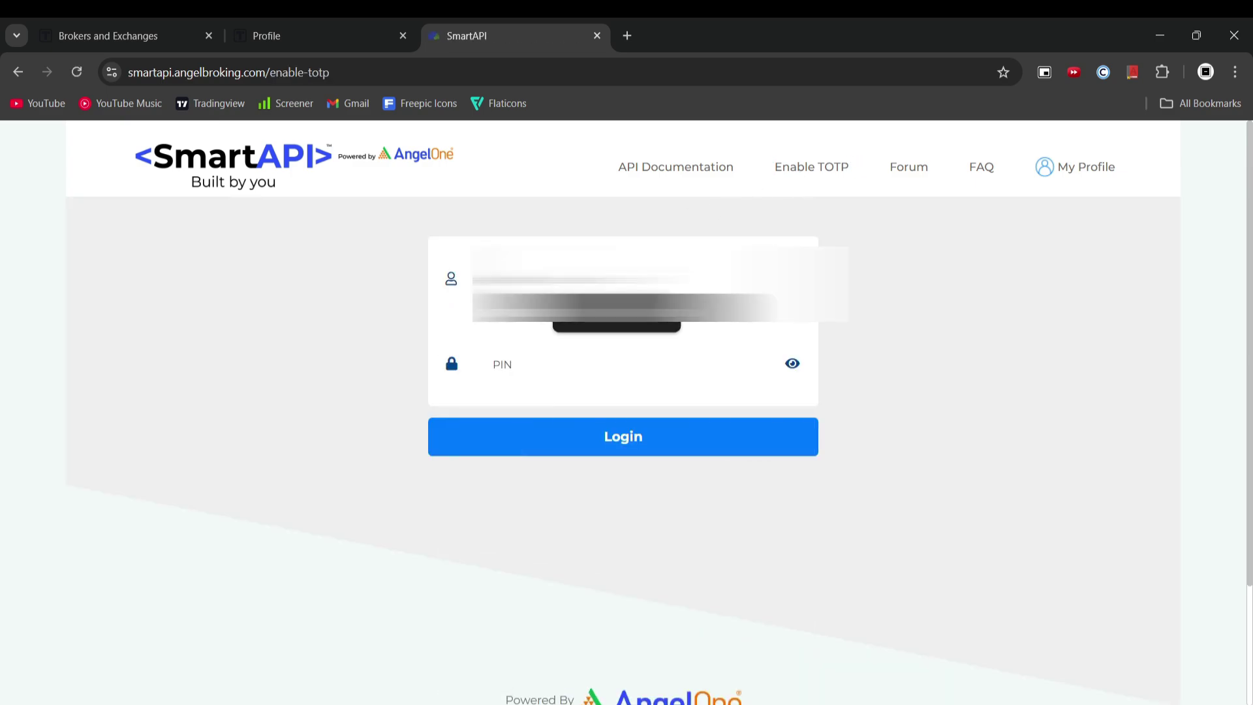
left_click(552, 365)
type("••••")
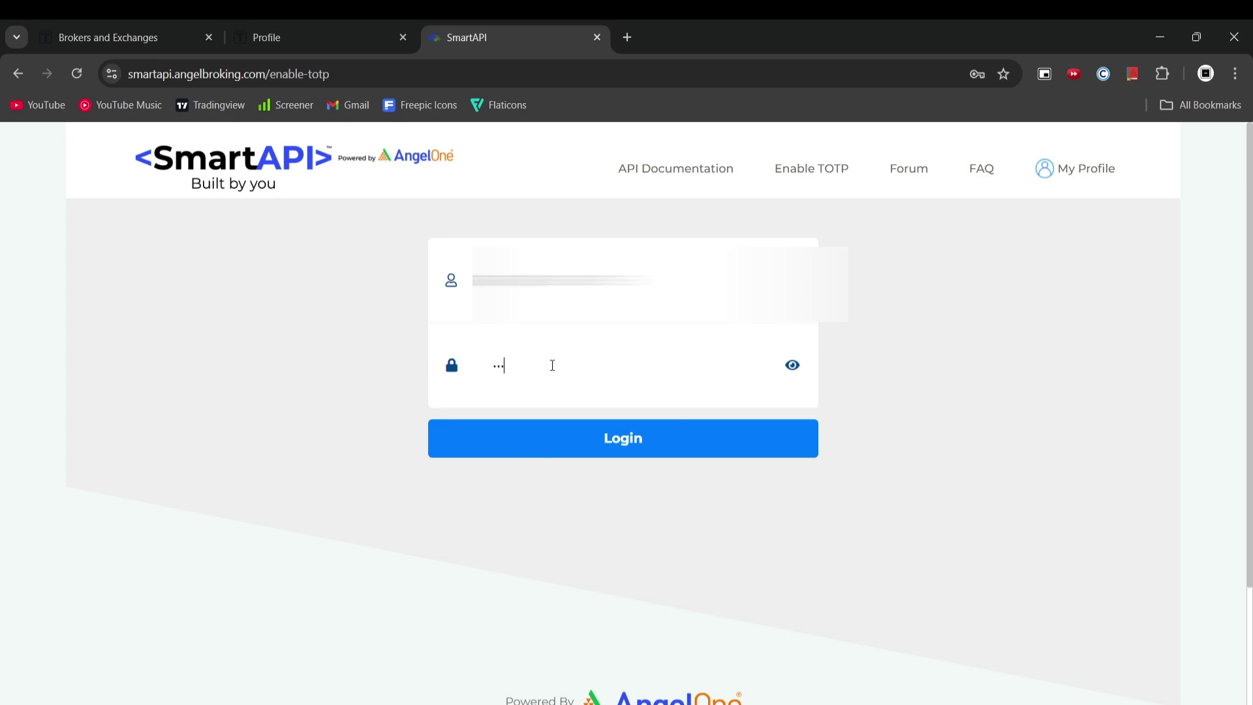
left_click(574, 439)
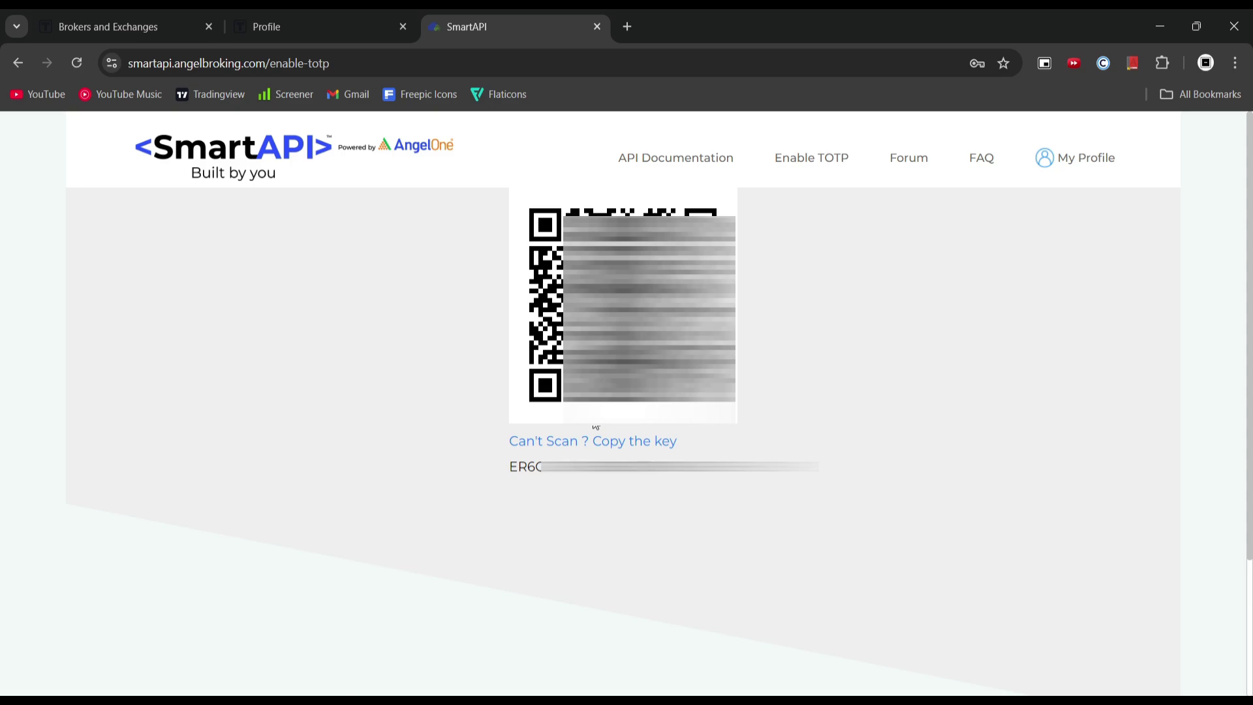
Step: Search chromewebstore.google.com for 'authenticator' and add the Authenticator extension to Chrome
left_click(627, 28)
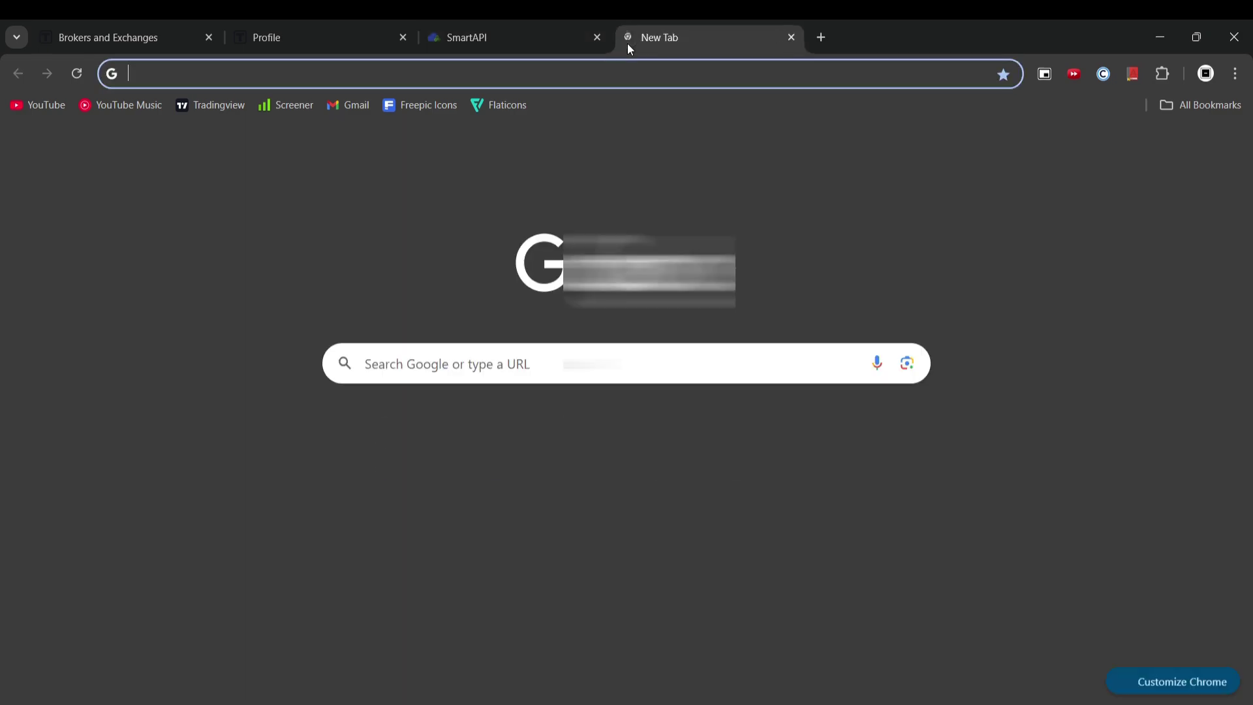
type("chrome")
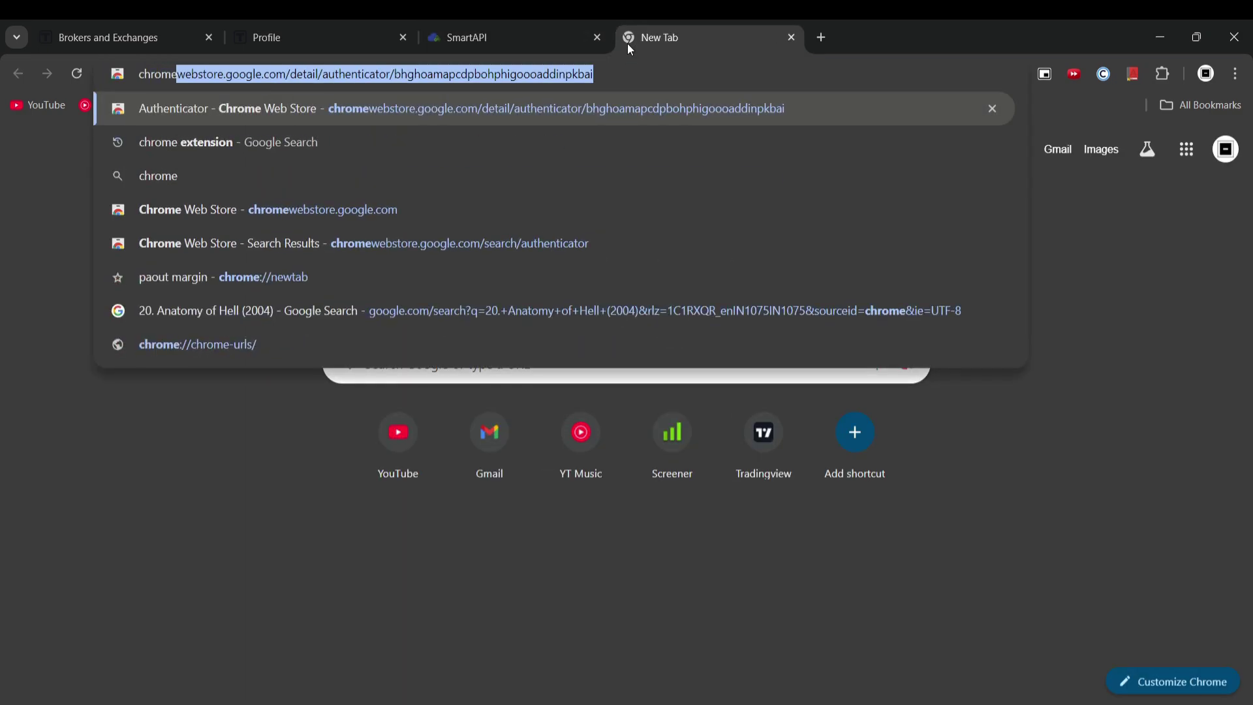
type("webstore")
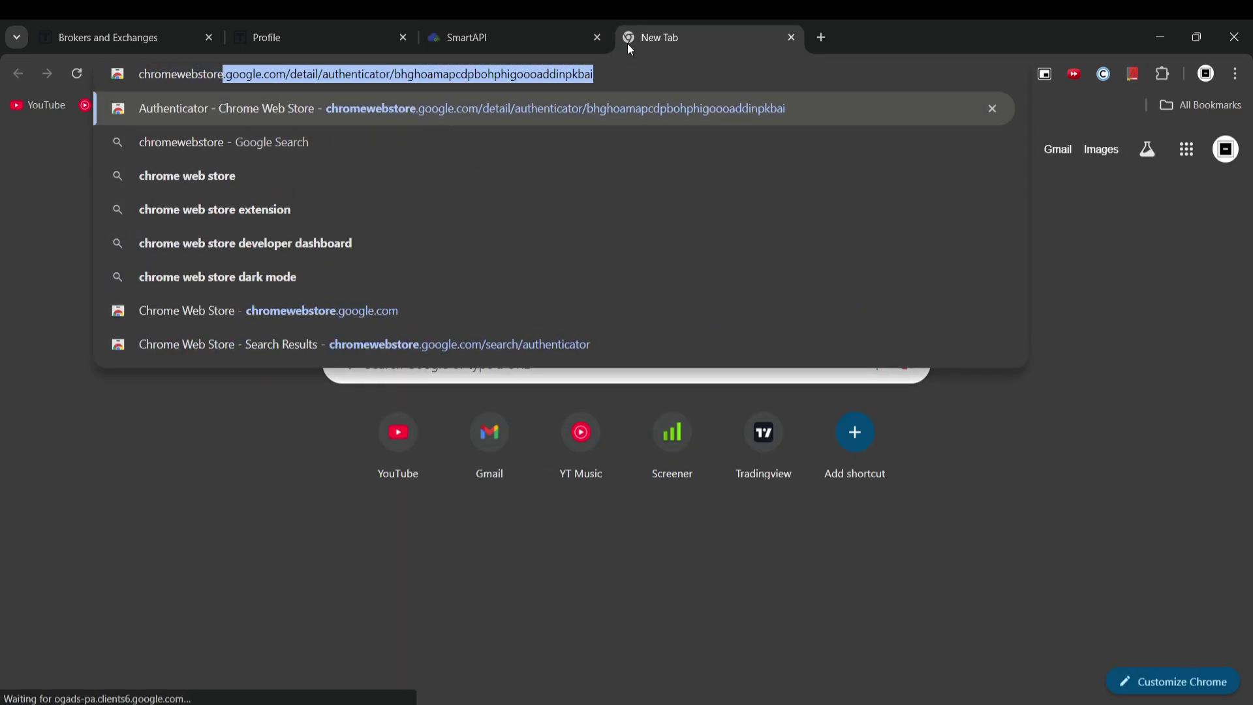
type(".googl")
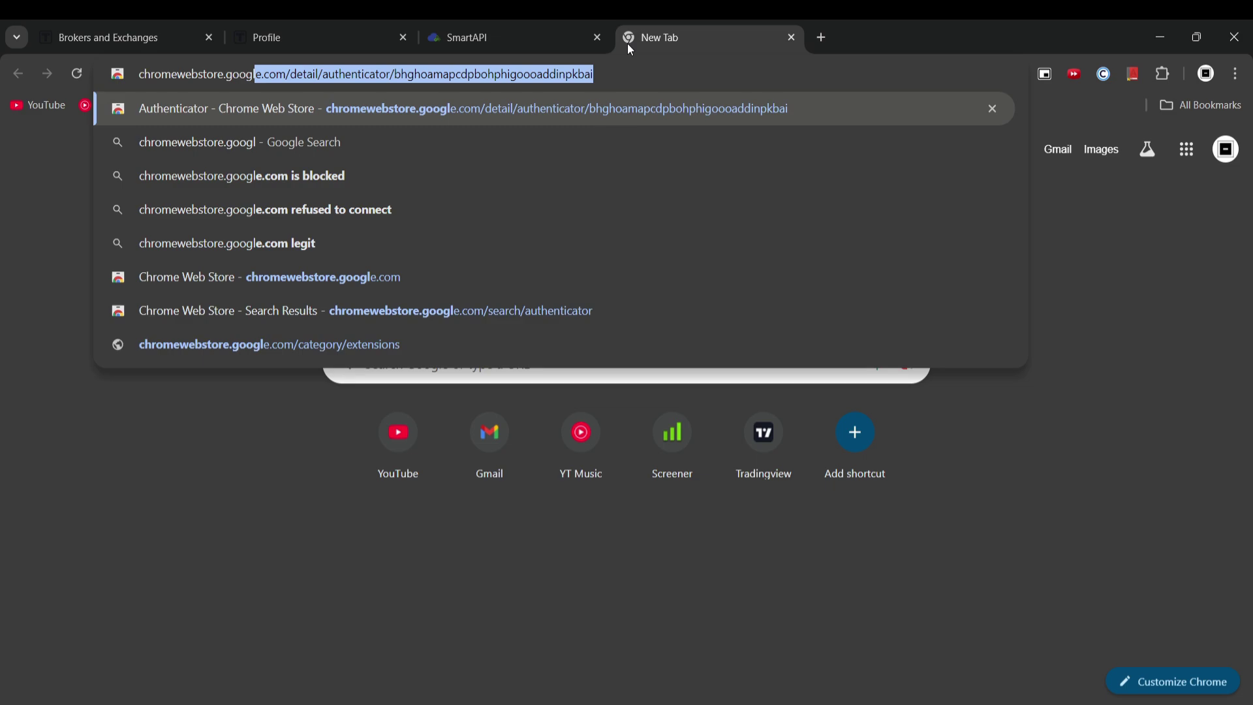
type("e.com")
key("Return")
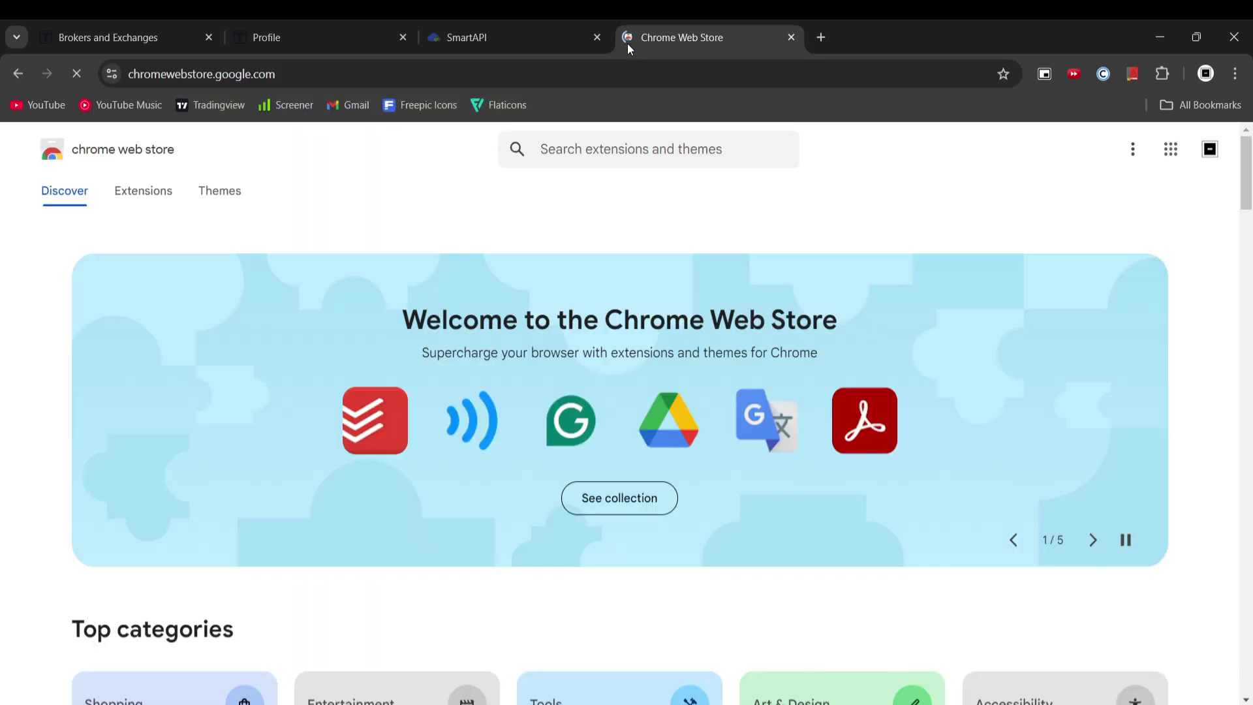
left_click(588, 154)
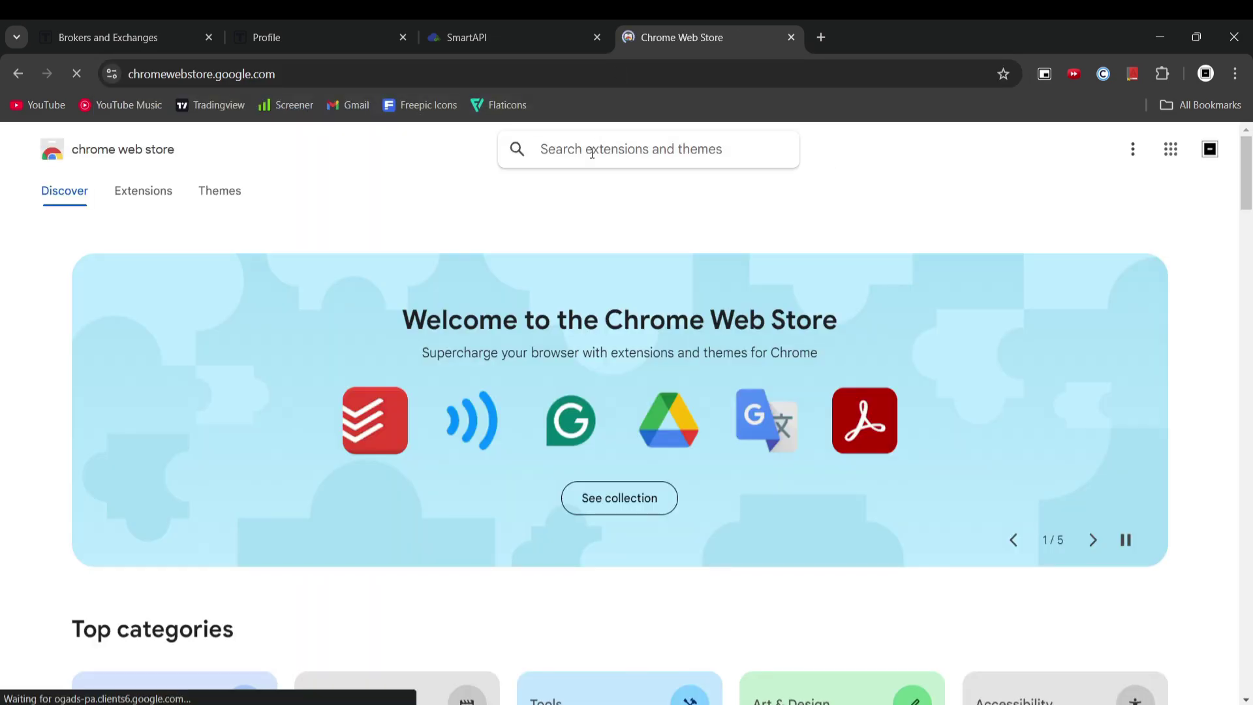
type("authenticator")
key("Return")
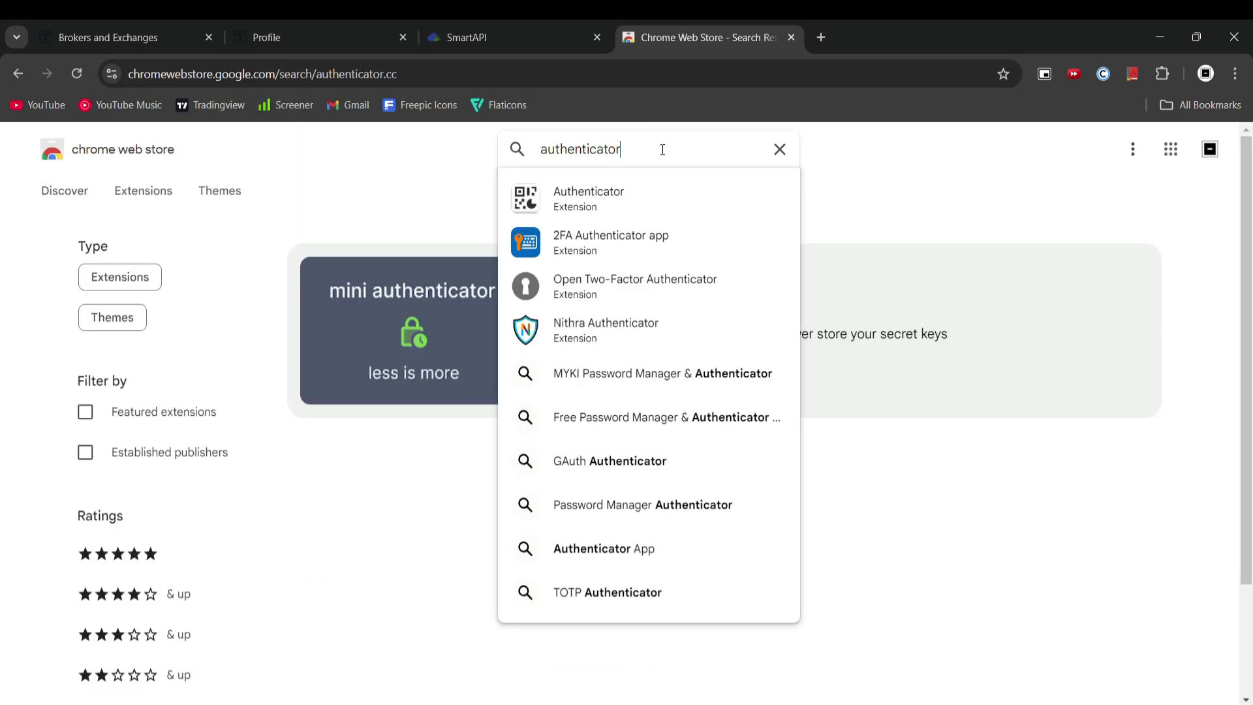
left_click(624, 206)
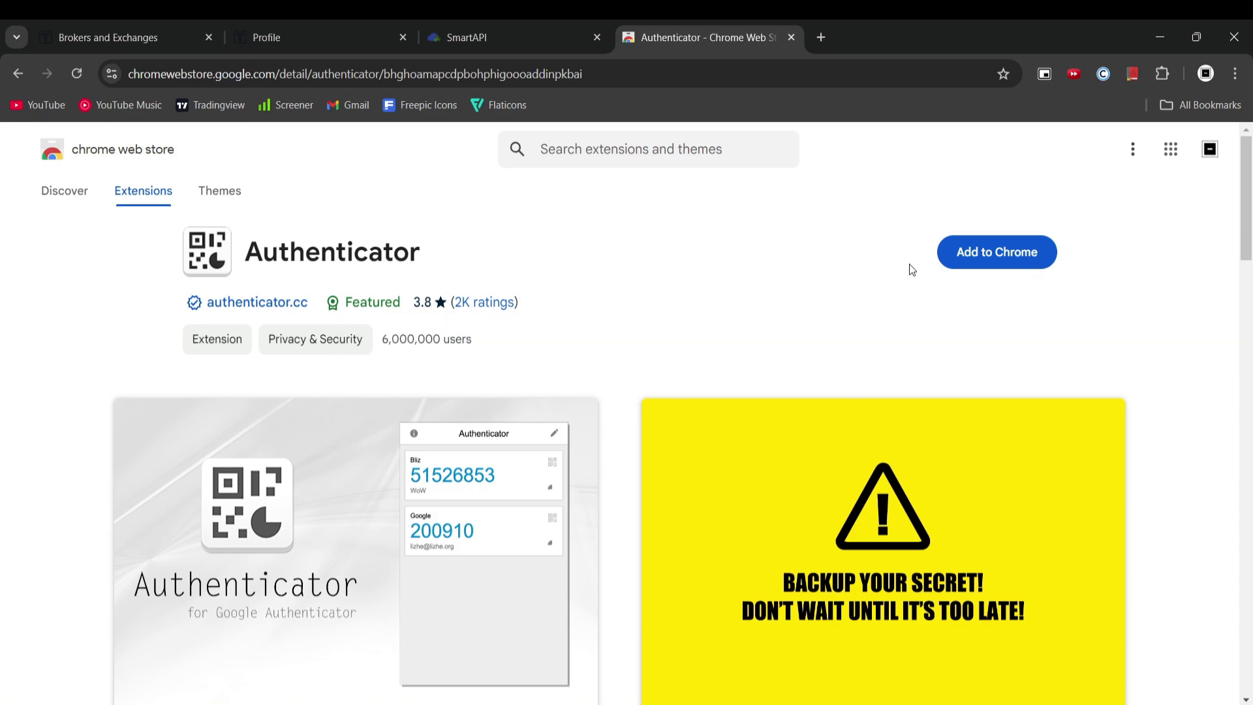
left_click(966, 252)
left_click(711, 178)
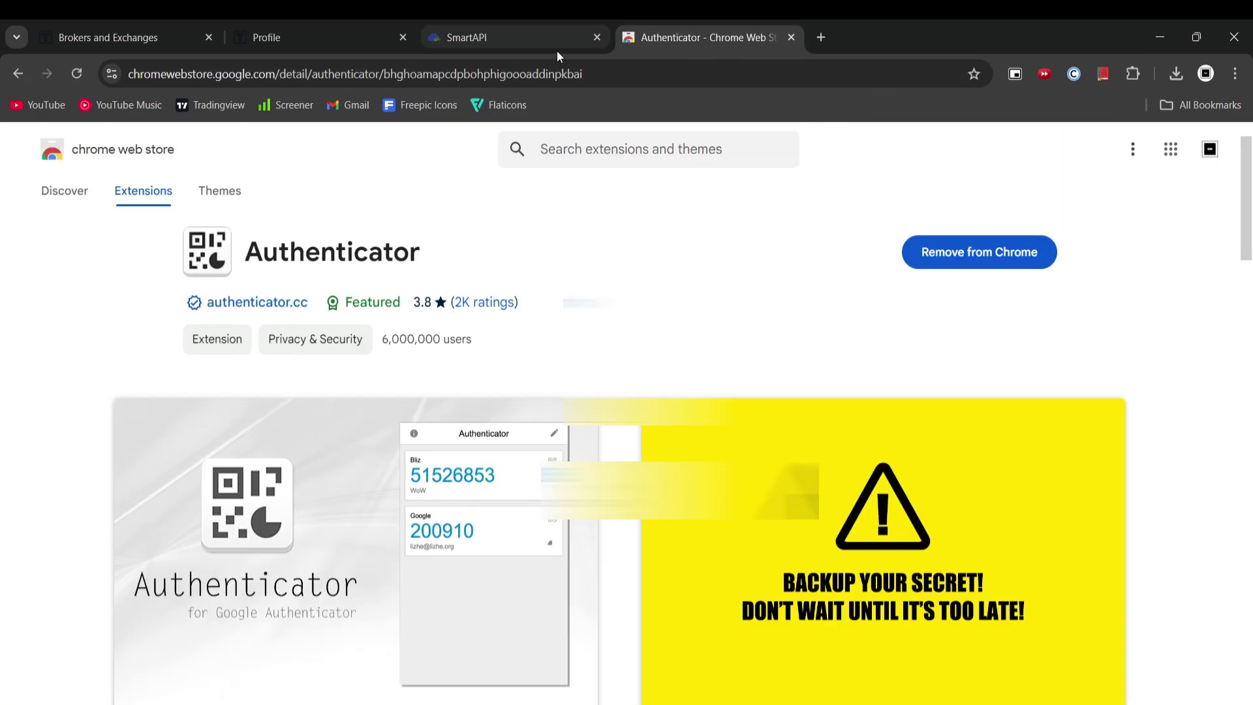
Step: Pin the Authenticator extension and copy the TOTP key from the SmartAPI page
left_click(557, 43)
left_click(791, 37)
left_click(1132, 73)
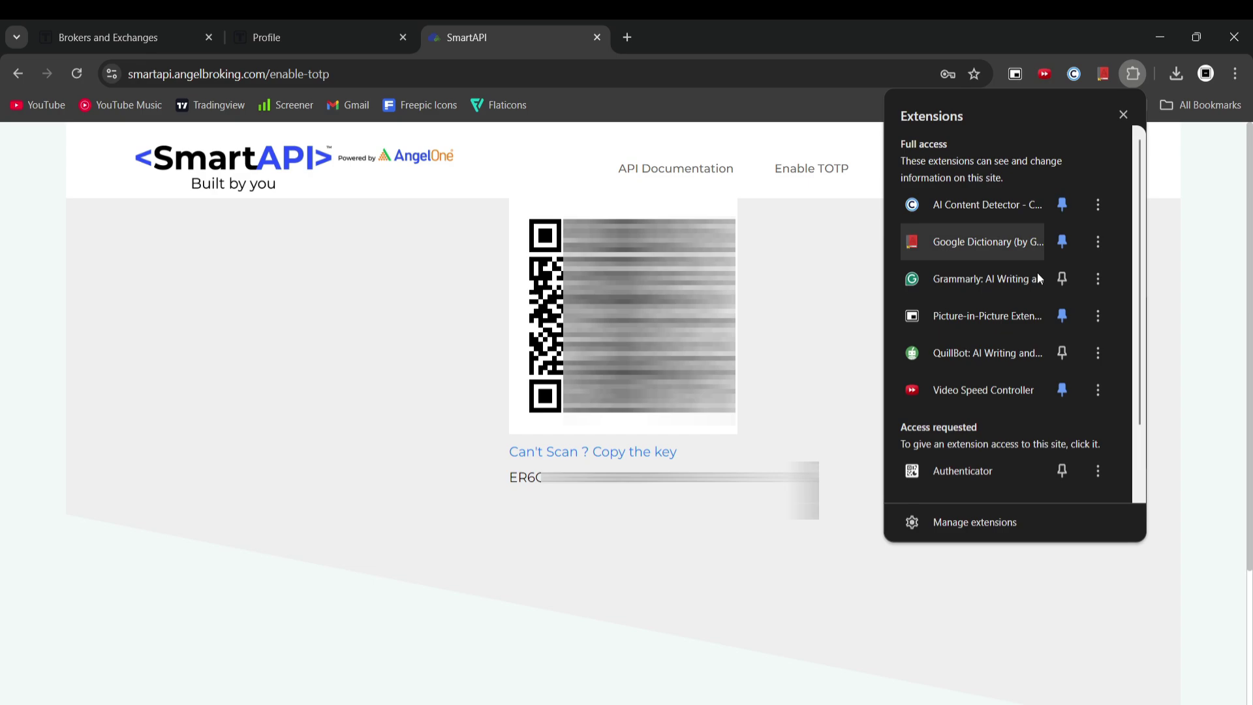
left_click(1064, 471)
left_click(1102, 74)
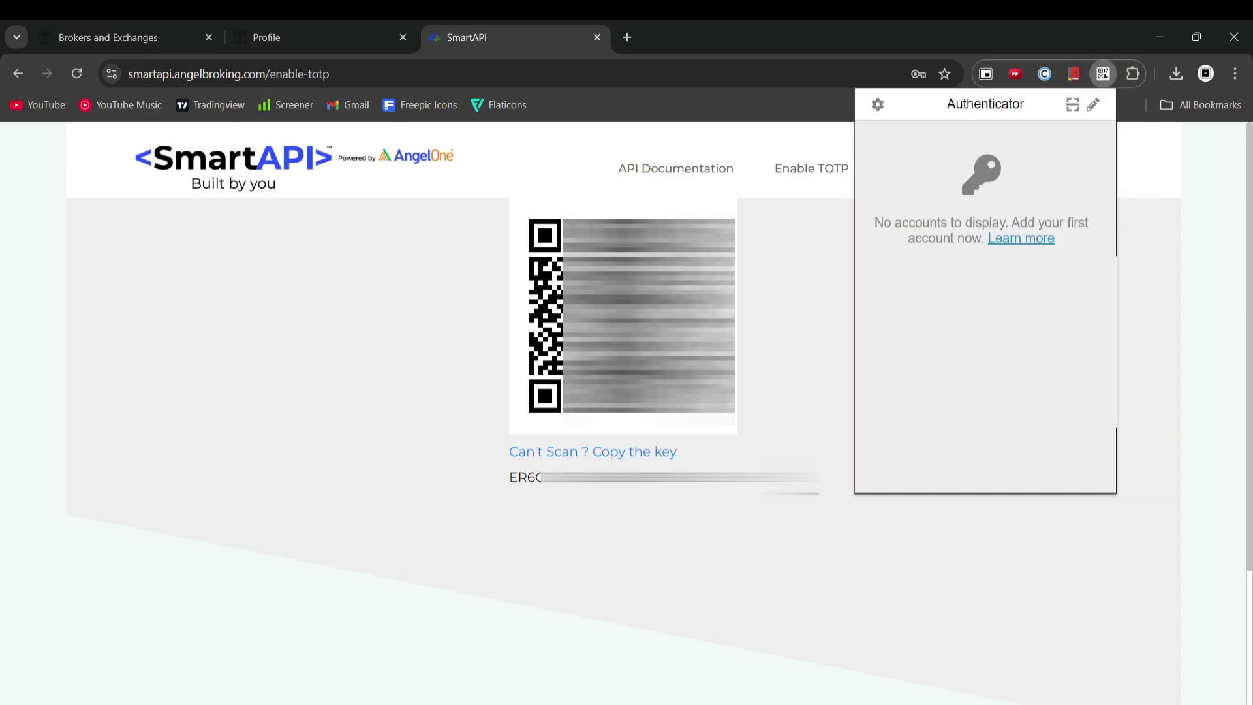
double_click(627, 477)
right_click(627, 477)
left_click(659, 494)
Step: Manually add an Authenticator account with the TOTP key as secret and issuer 'Angel One'
left_click(1103, 73)
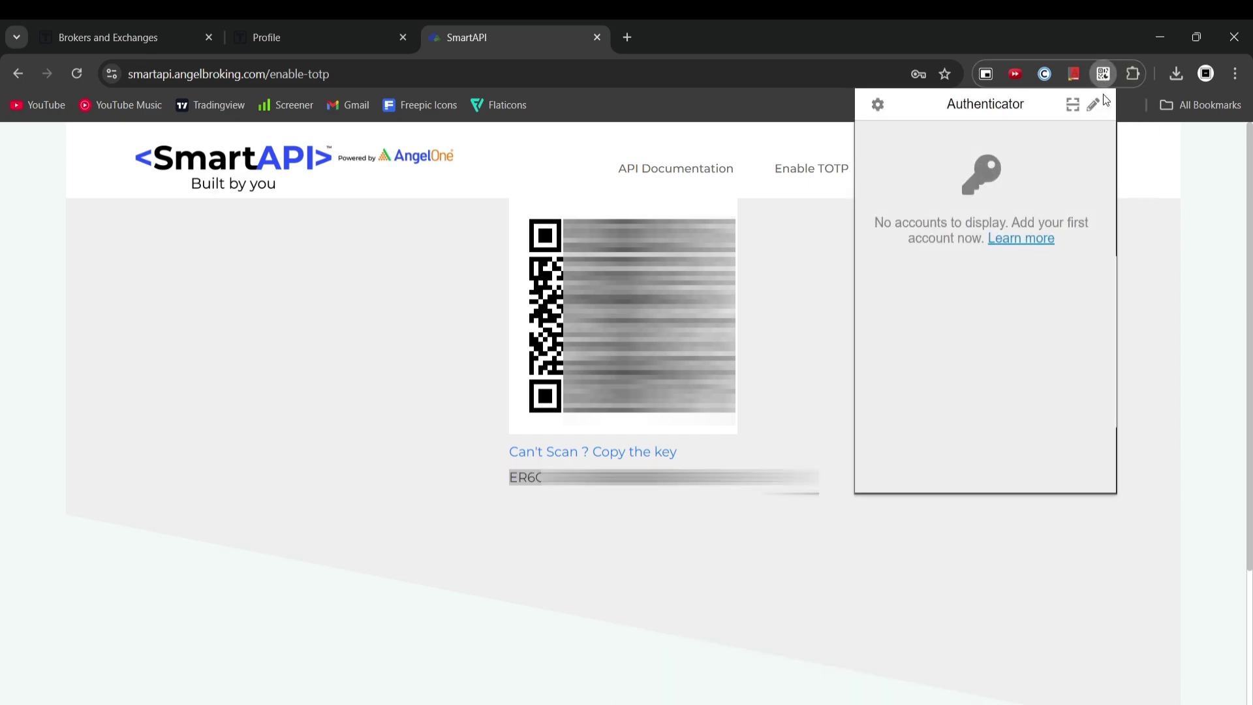
left_click(1096, 101)
left_click(1070, 112)
left_click(1008, 212)
left_click(939, 237)
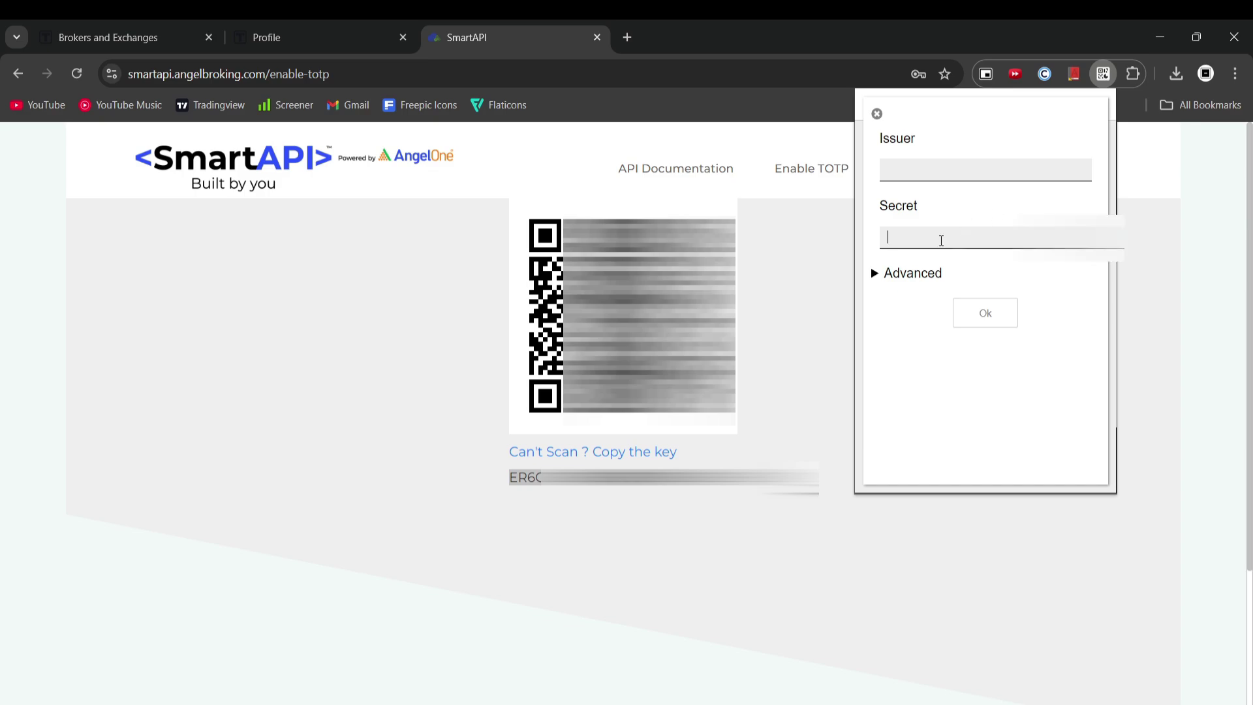
key("ctrl+v")
left_click(917, 162)
left_click(917, 161)
type("Angel One")
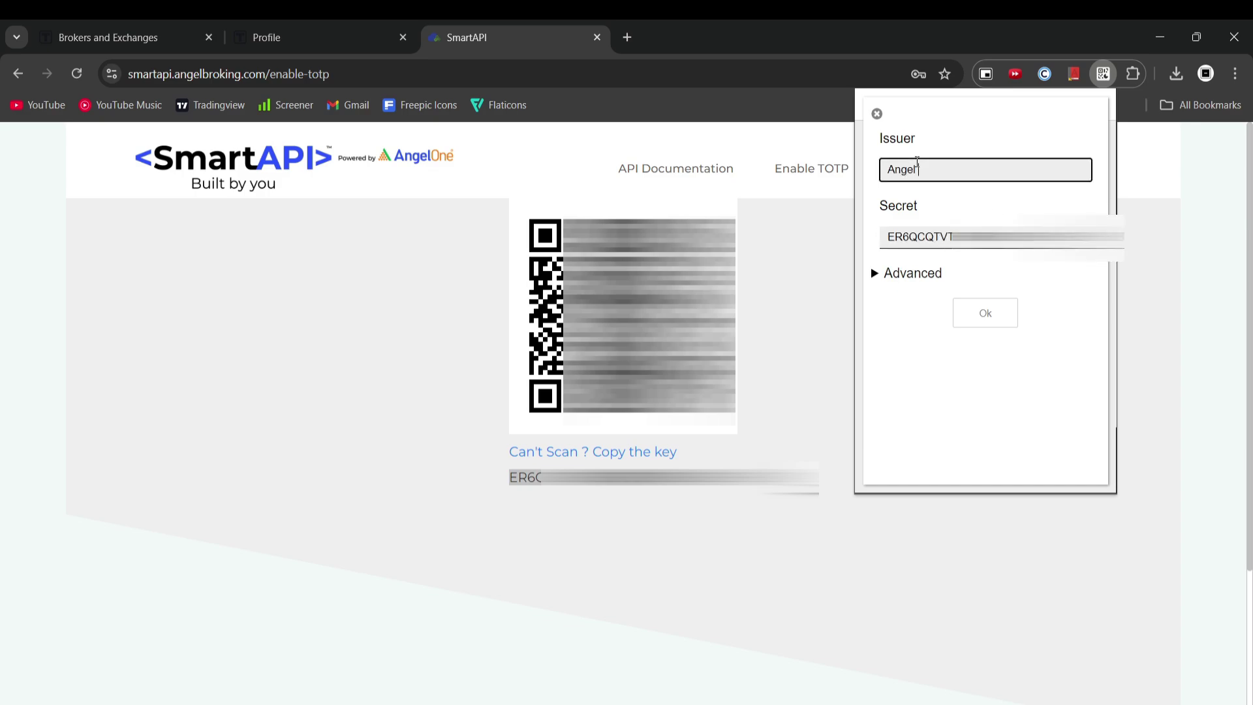
left_click(985, 313)
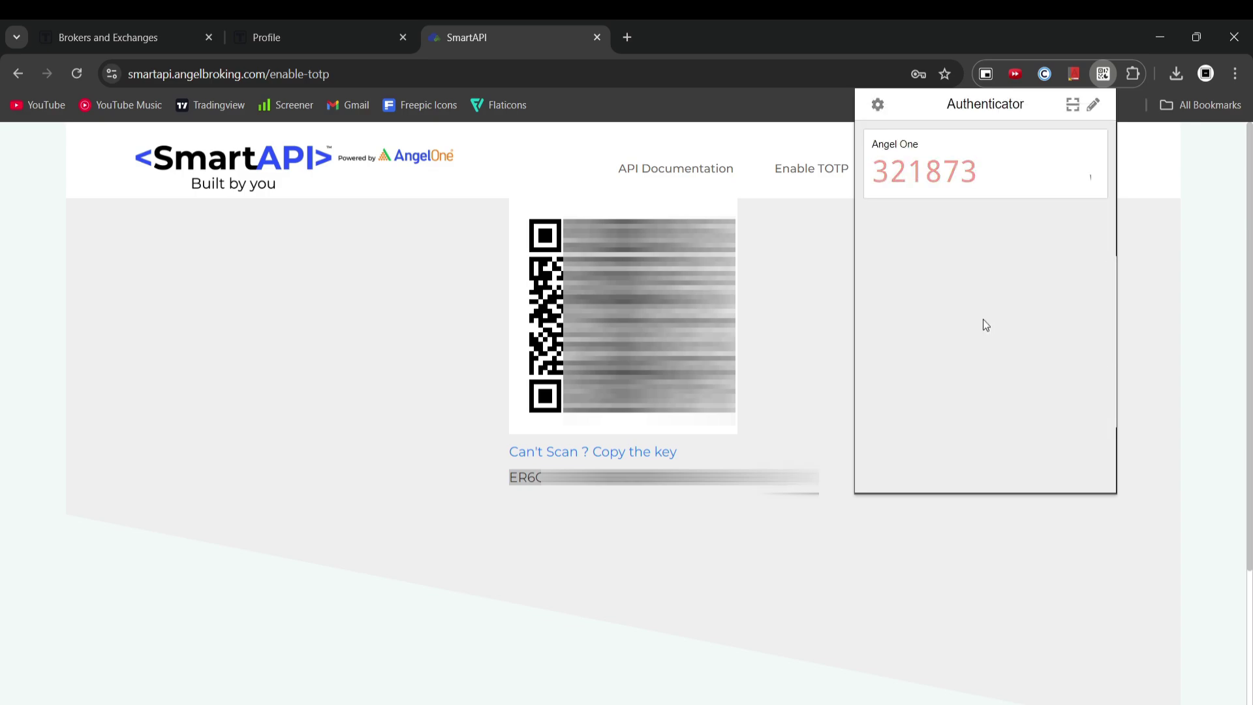
left_click(785, 273)
Step: Enter the current Authenticator TOTP code, save the AngelOne connection, and regenerate its access token
left_click(130, 36)
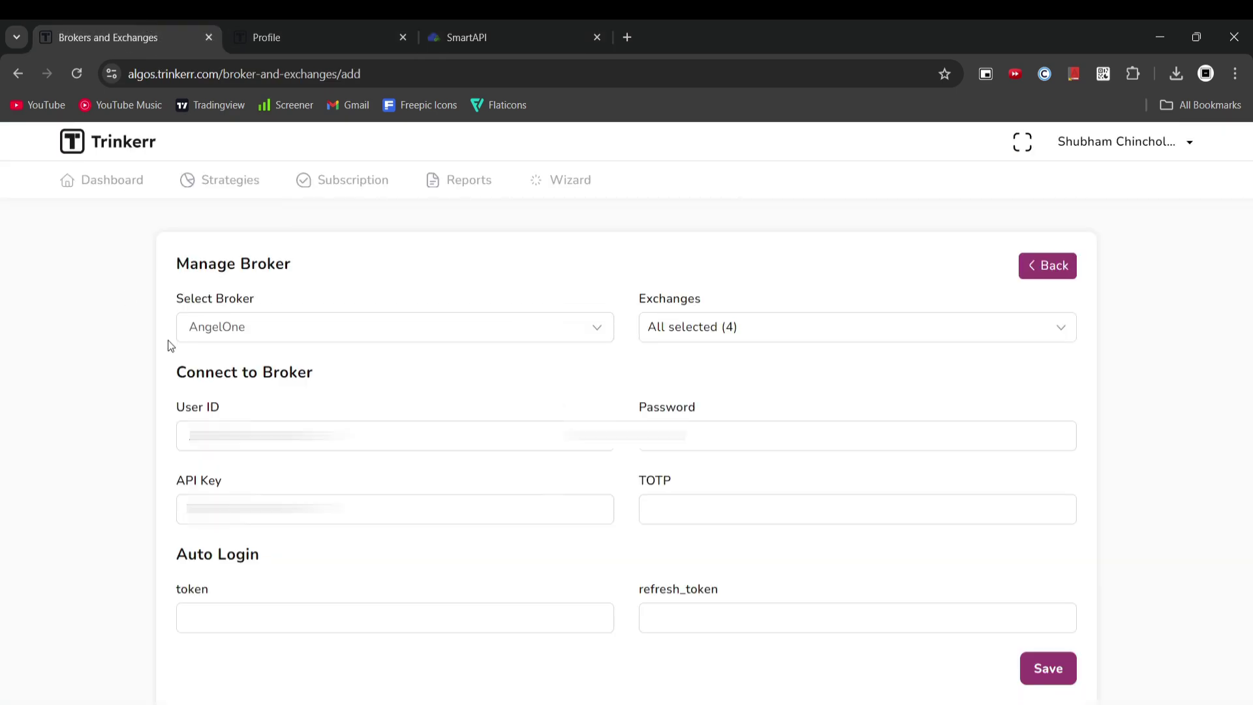
left_click(689, 504)
left_click(1104, 75)
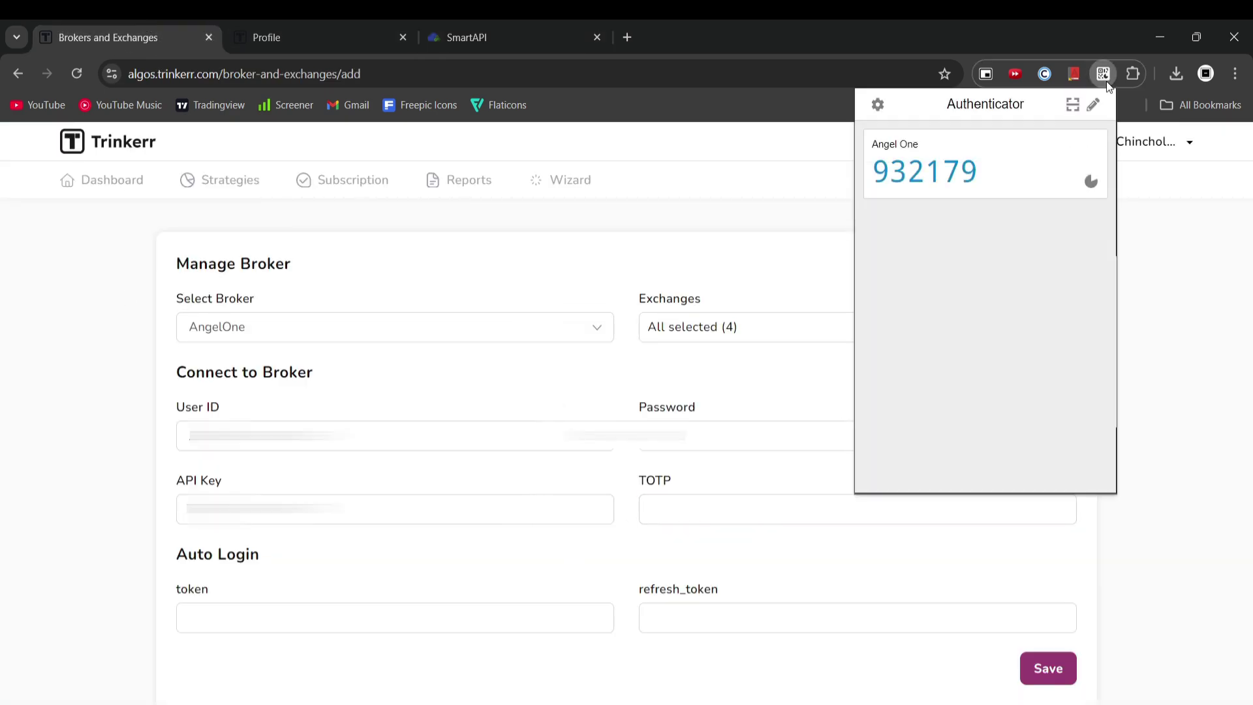
left_click(720, 504)
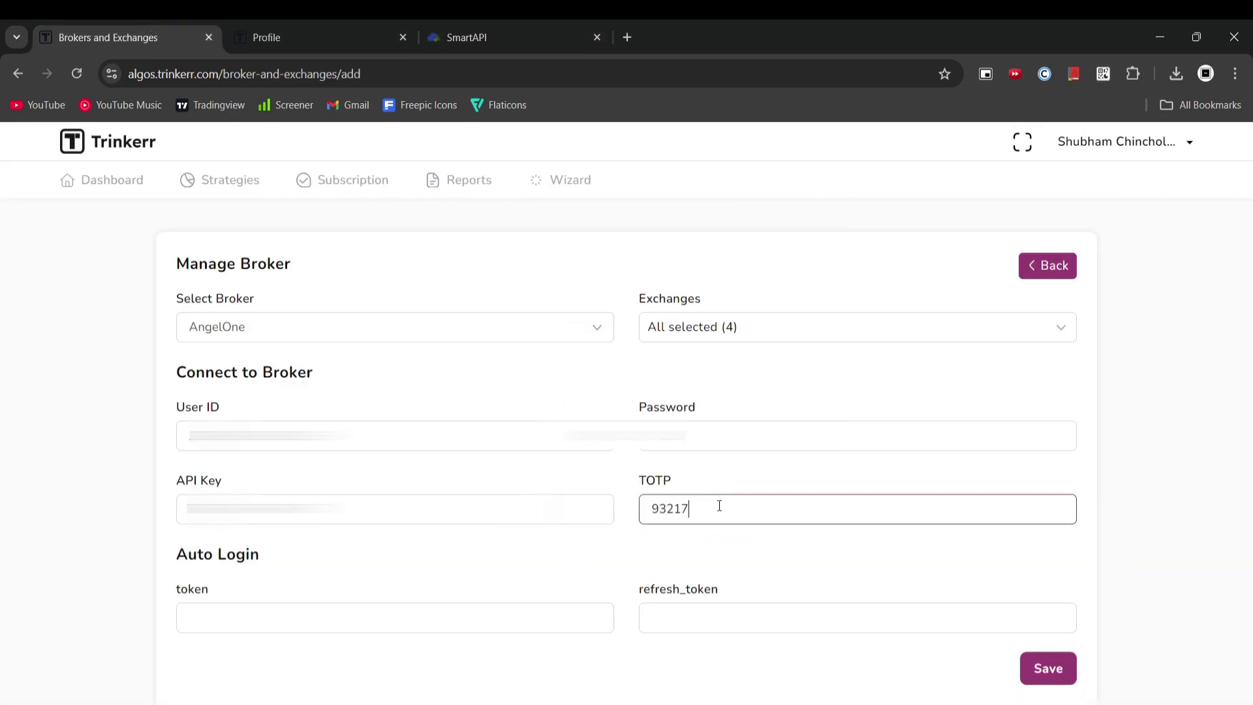
left_click(1040, 677)
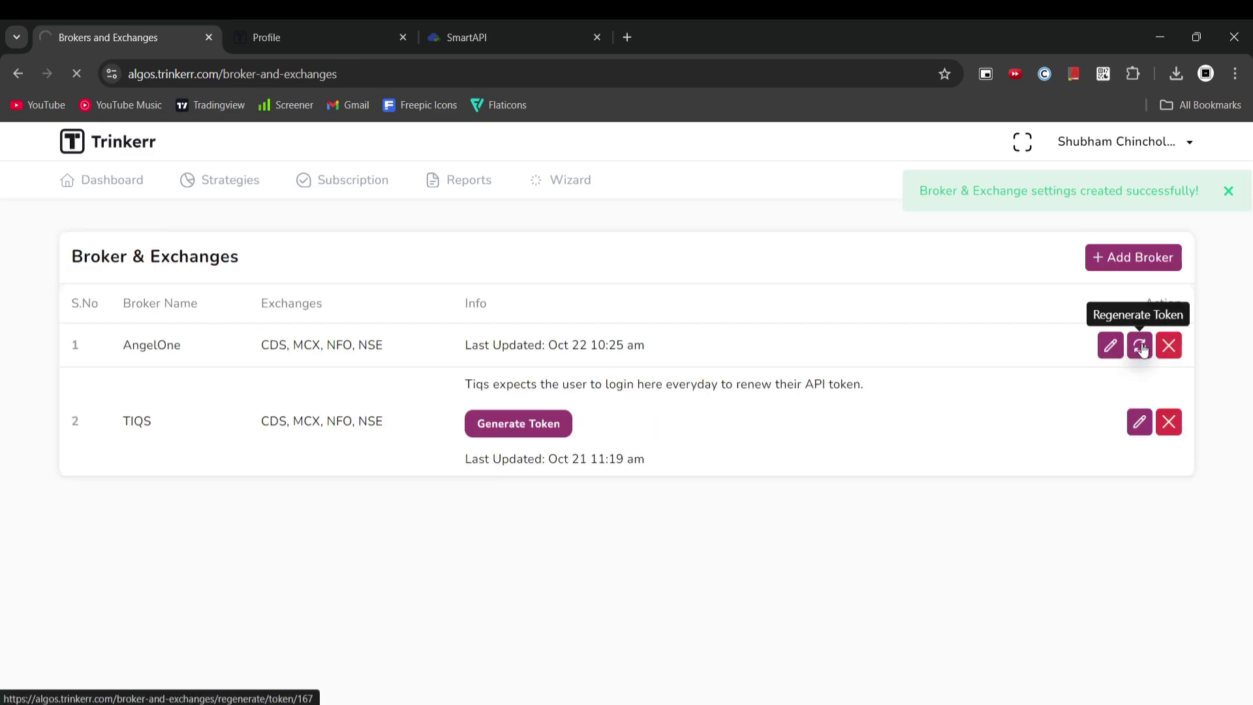
left_click(1141, 347)
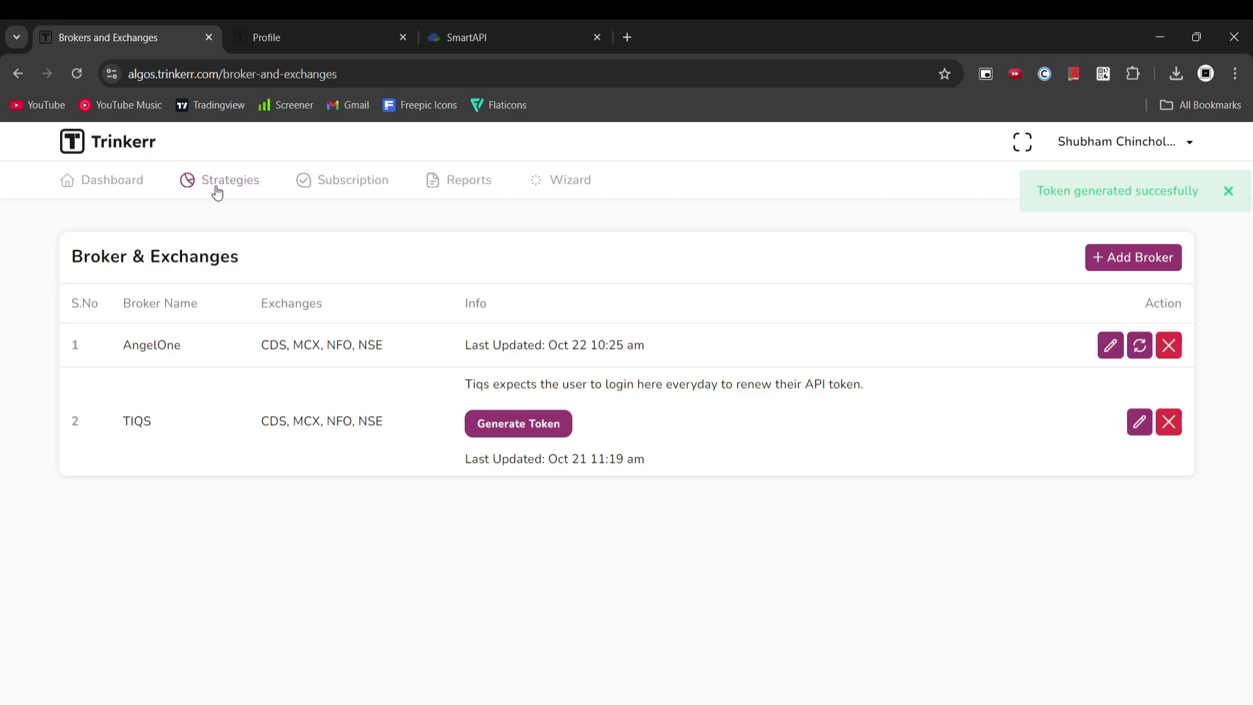
Step: Open the deploy dialog for the Straddle to Strangle strategy from Strategies
left_click(218, 191)
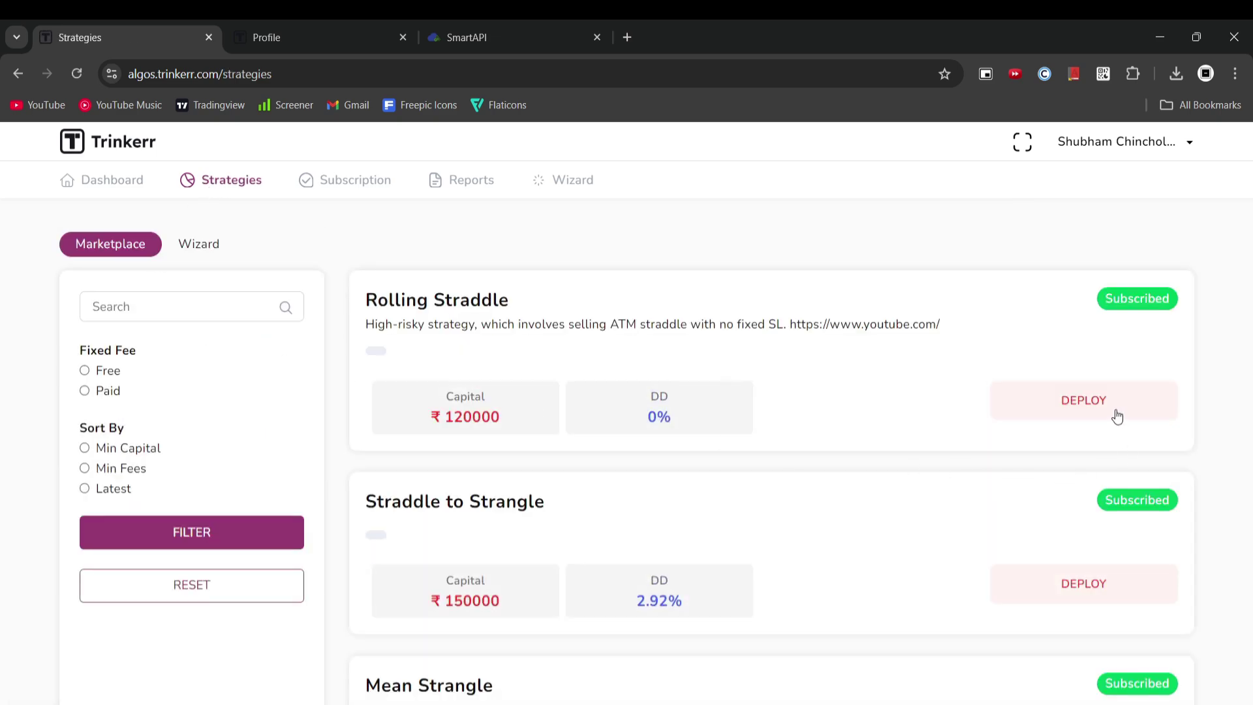
scroll(1059, 457, "down", 1)
left_click(1053, 497)
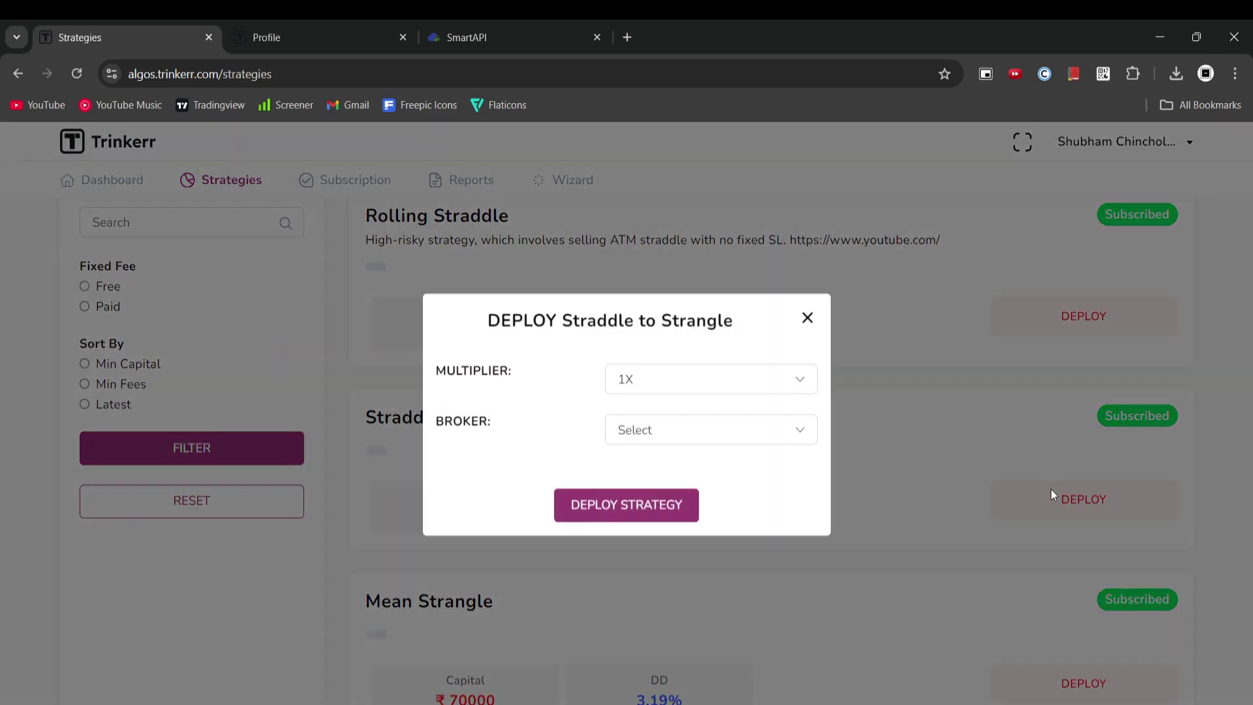
Step: Set the deployment multiplier to 10x and the broker to AngelOne
left_click(672, 390)
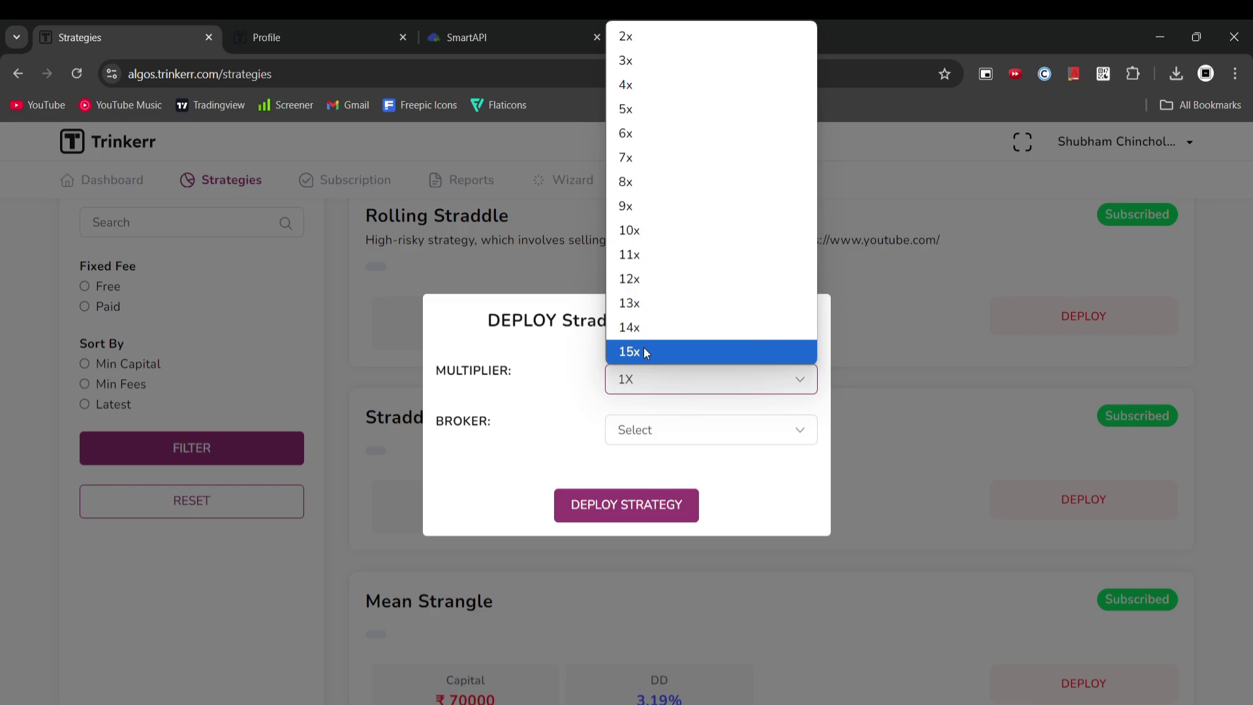
left_click(656, 238)
left_click(643, 425)
left_click(621, 476)
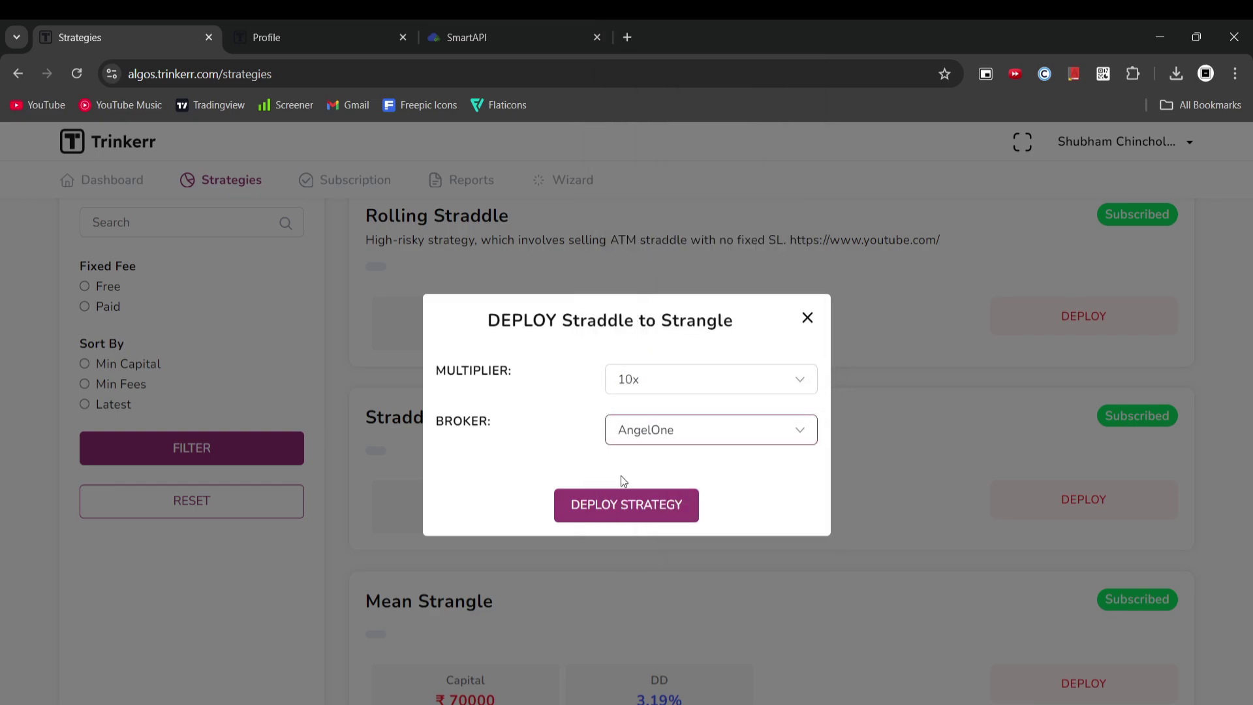